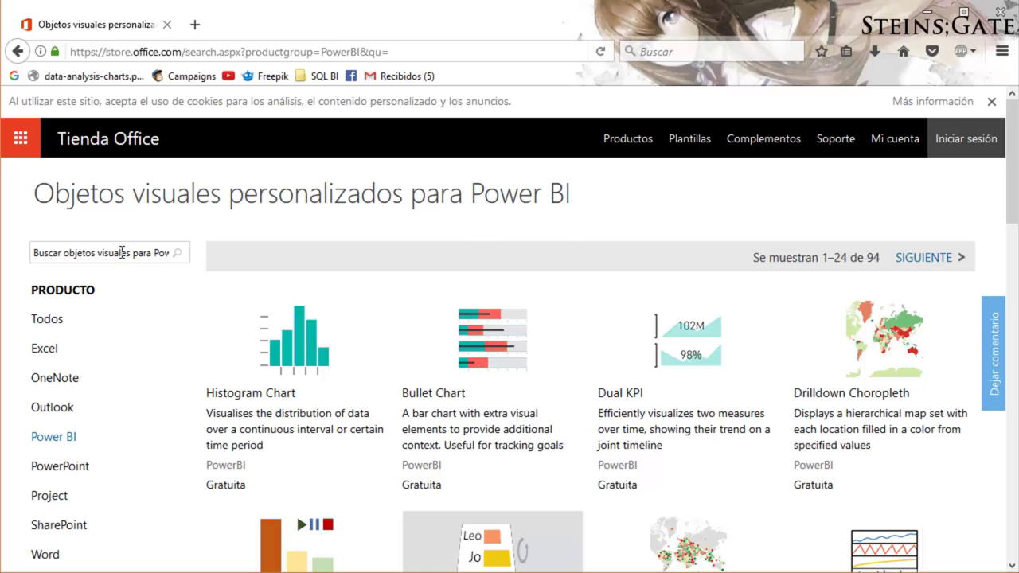
Step: Search the Office Store for 'smart filter' to find Smart Filter by OKViz, then return to the Módulo 9 report
left_click(122, 252)
type("smart filter")
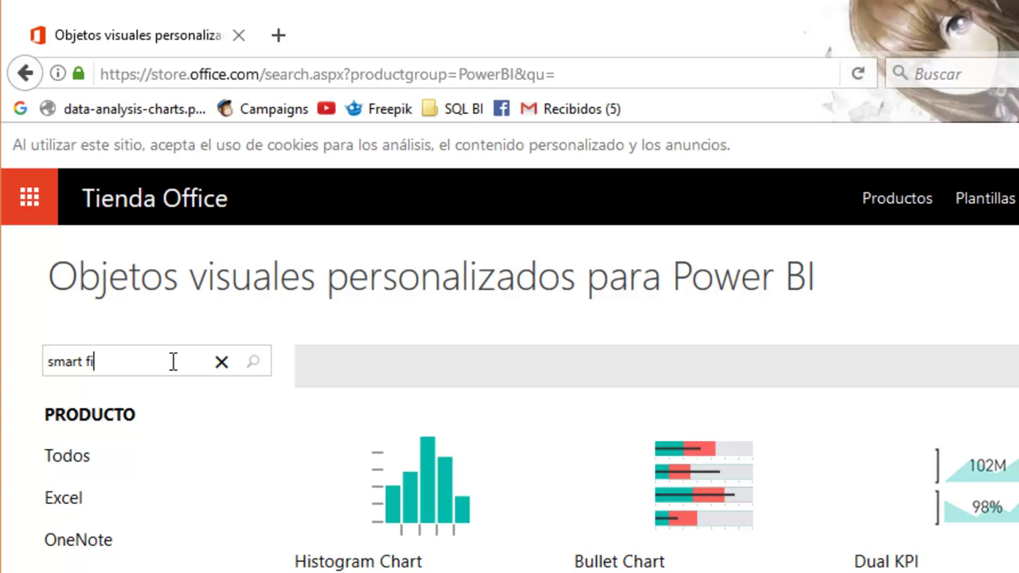
key("Return")
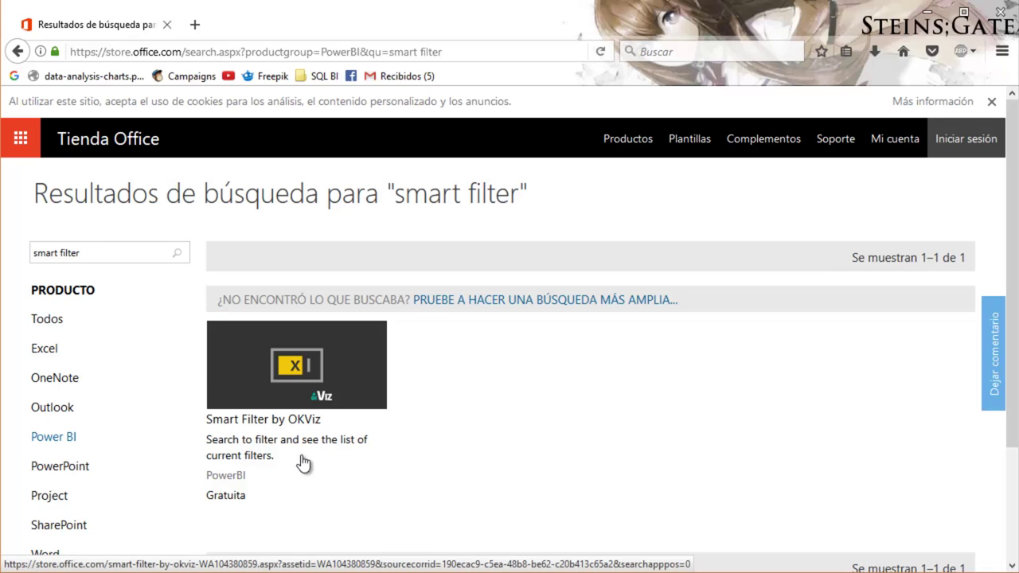
mouse_move(239, 566)
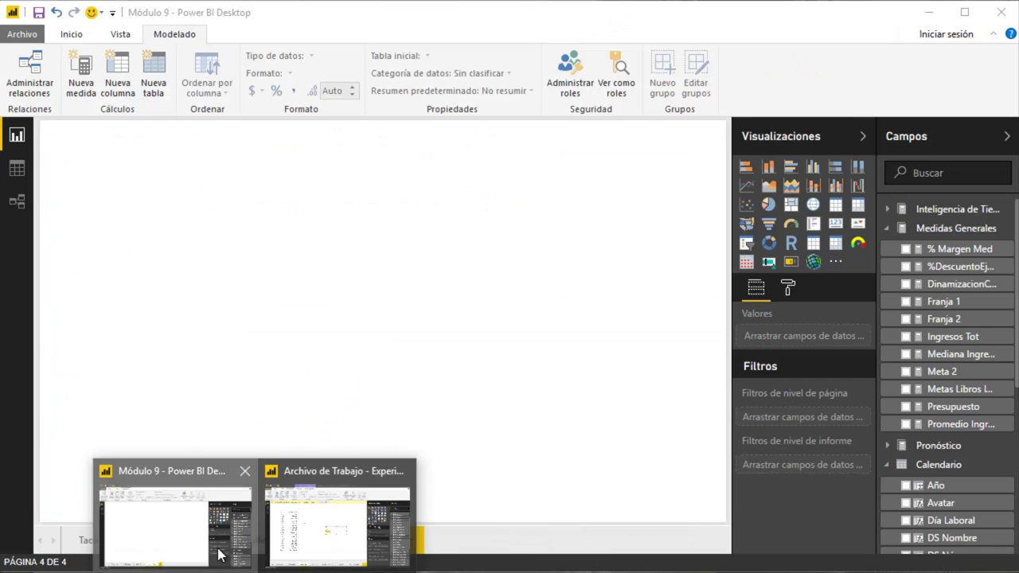
left_click(218, 550)
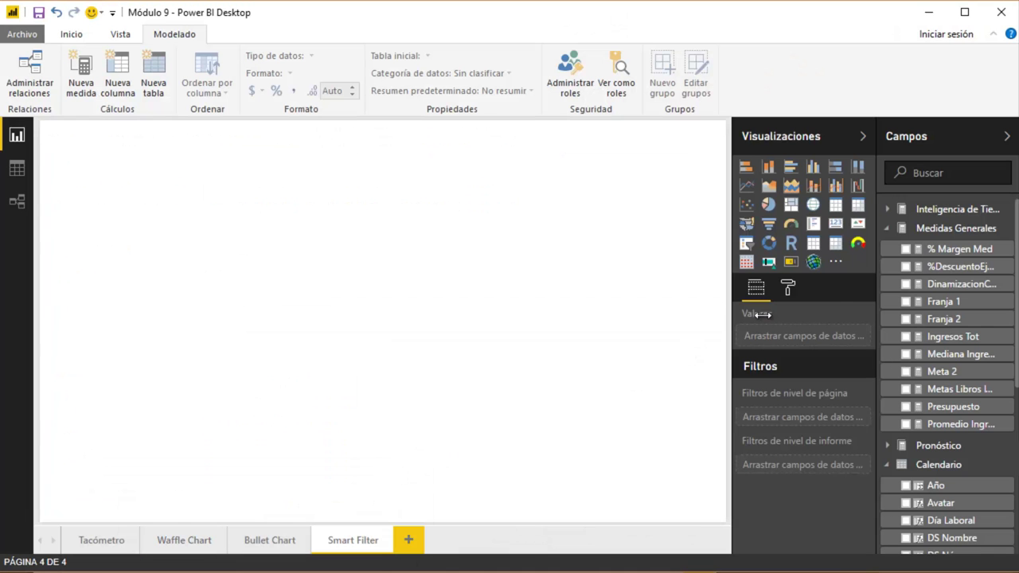
Step: Import smartFilterByOKViz.1.1.3.0.pbiviz as a custom visual, updating the copy already in the report
left_click(837, 266)
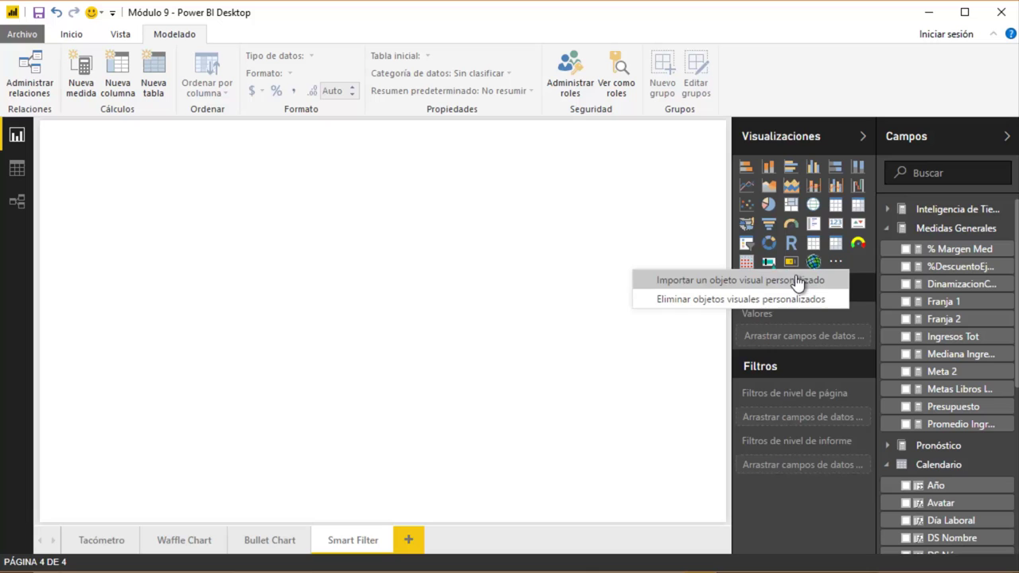
left_click(791, 279)
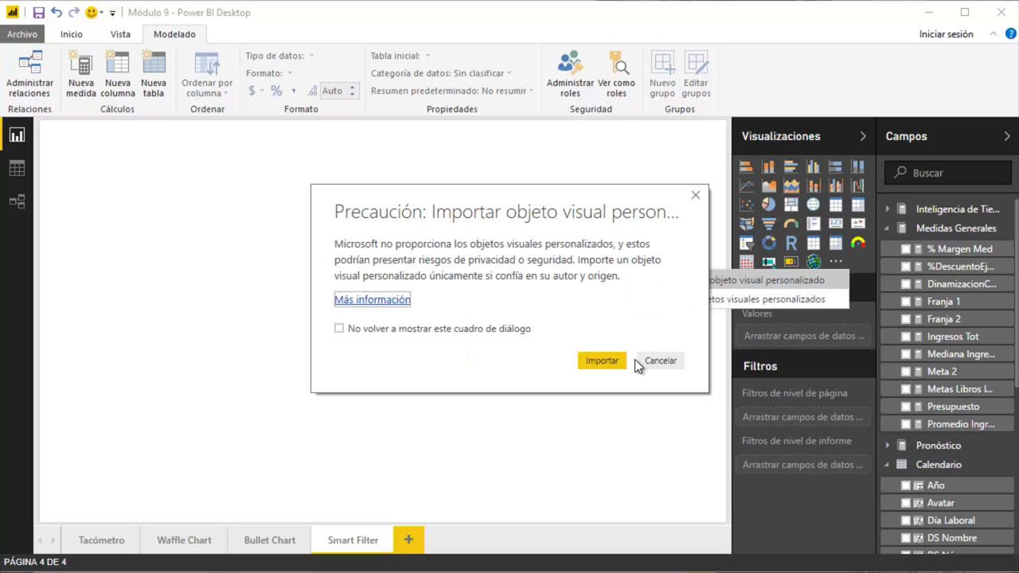
left_click(603, 361)
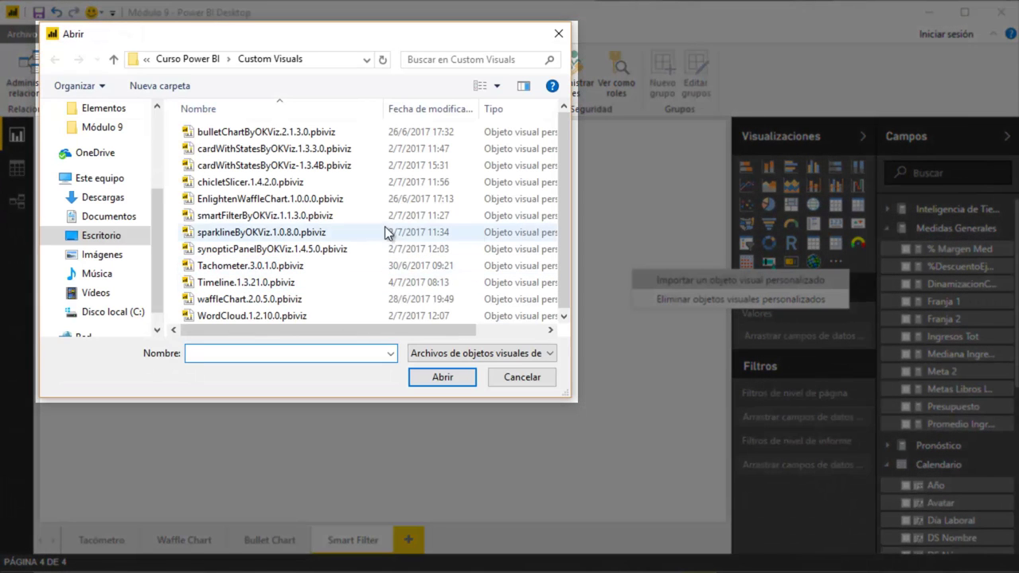
left_click(342, 220)
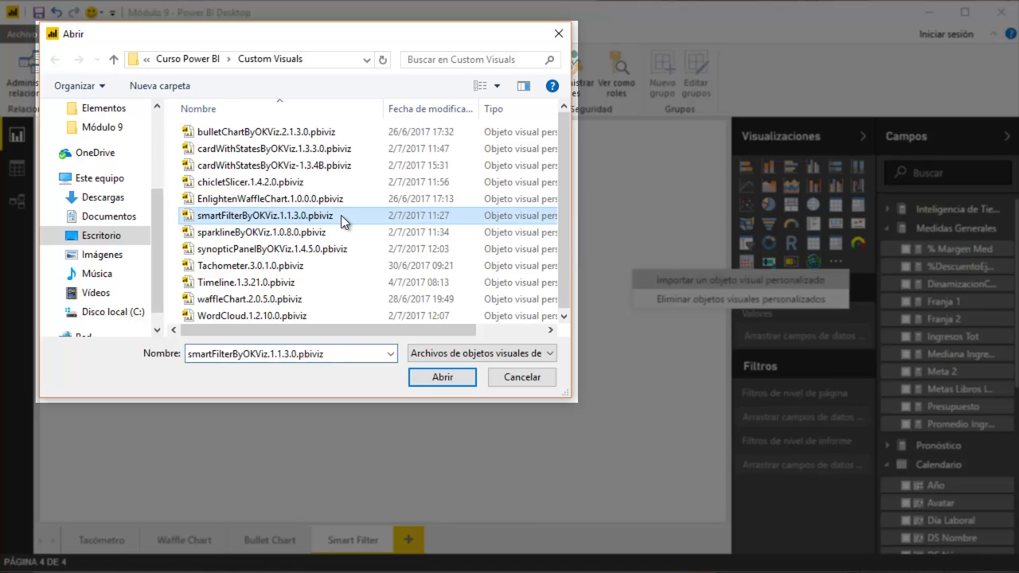
left_click(436, 379)
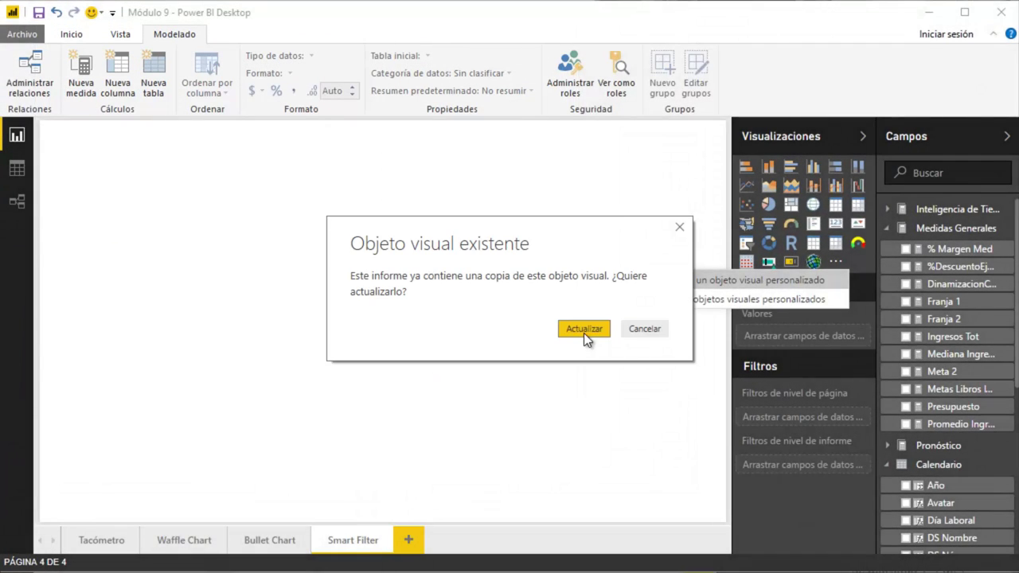
left_click(585, 334)
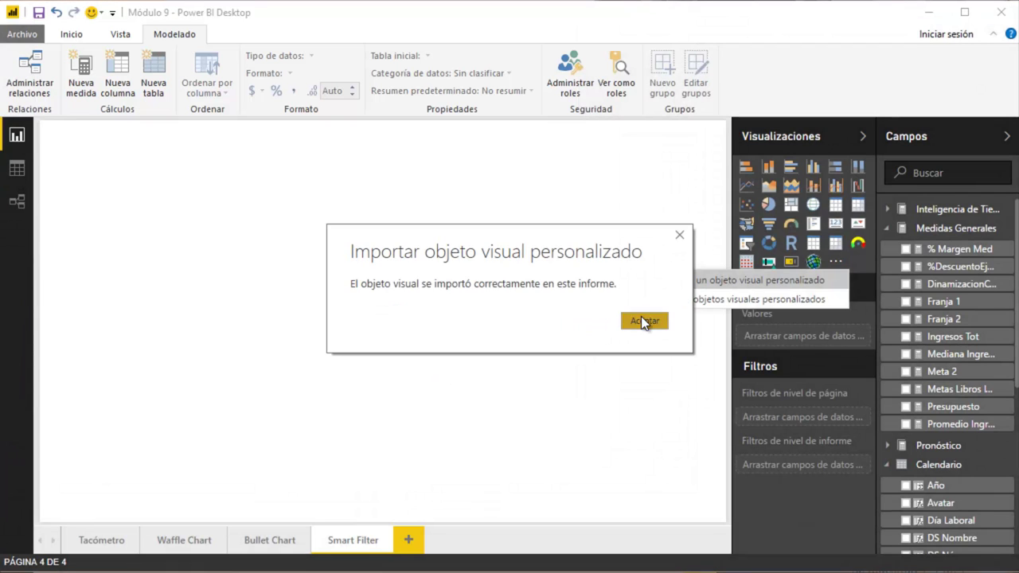
left_click(642, 318)
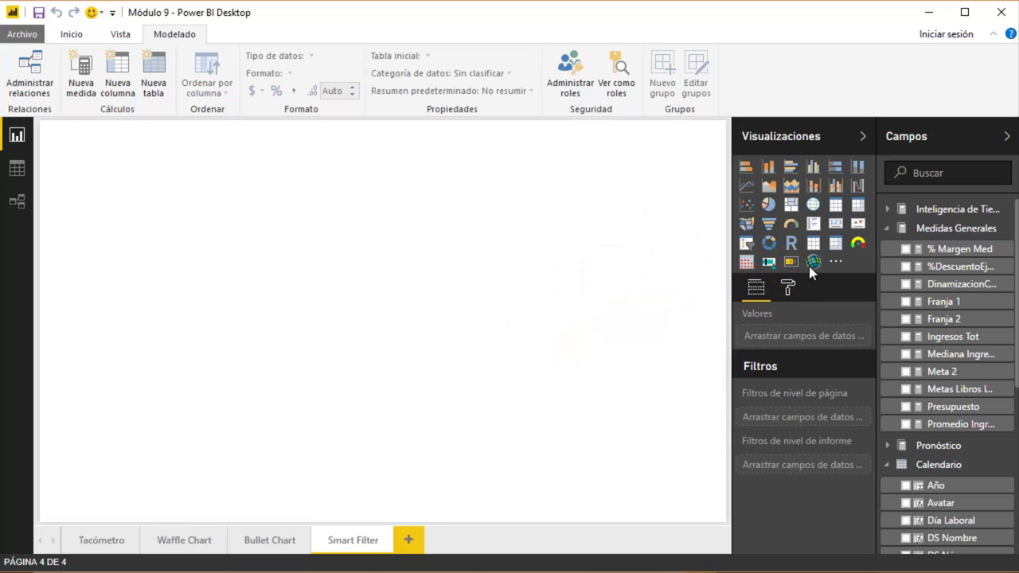
Step: Add a matrix with Año in Rows and Ingresos Tot as Values
left_click(857, 204)
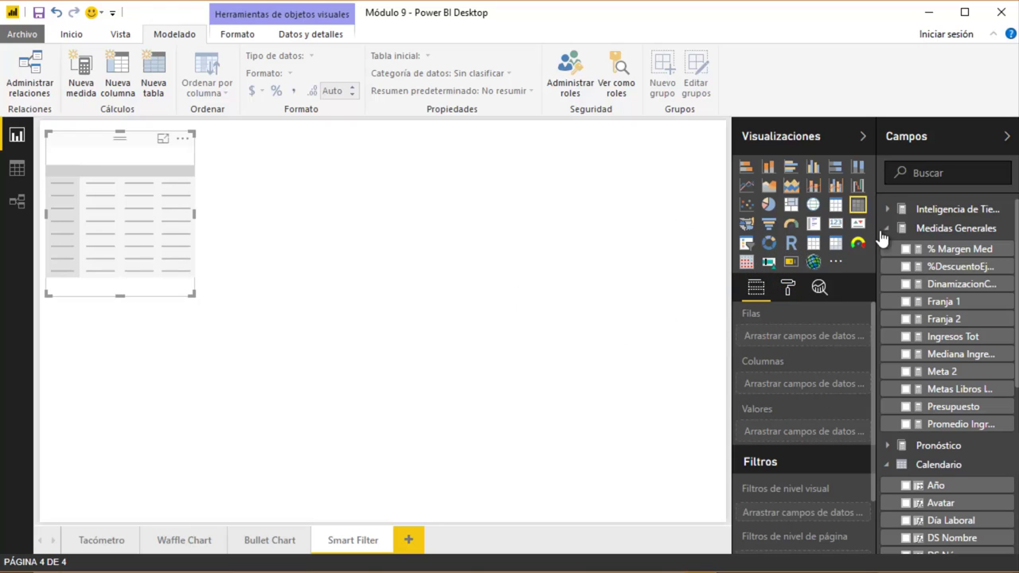
left_click(890, 228)
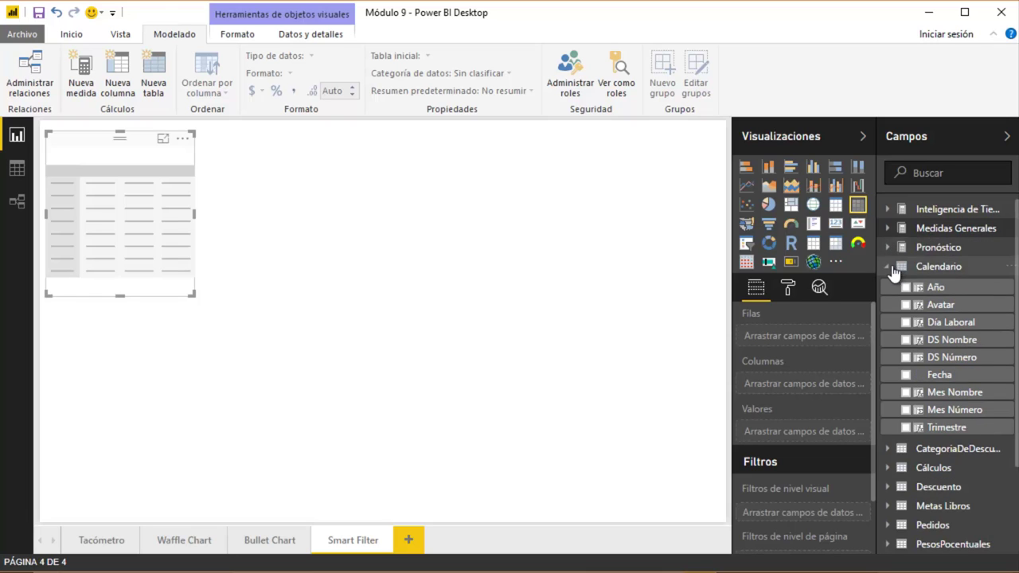
left_click_drag(903, 277, 869, 273)
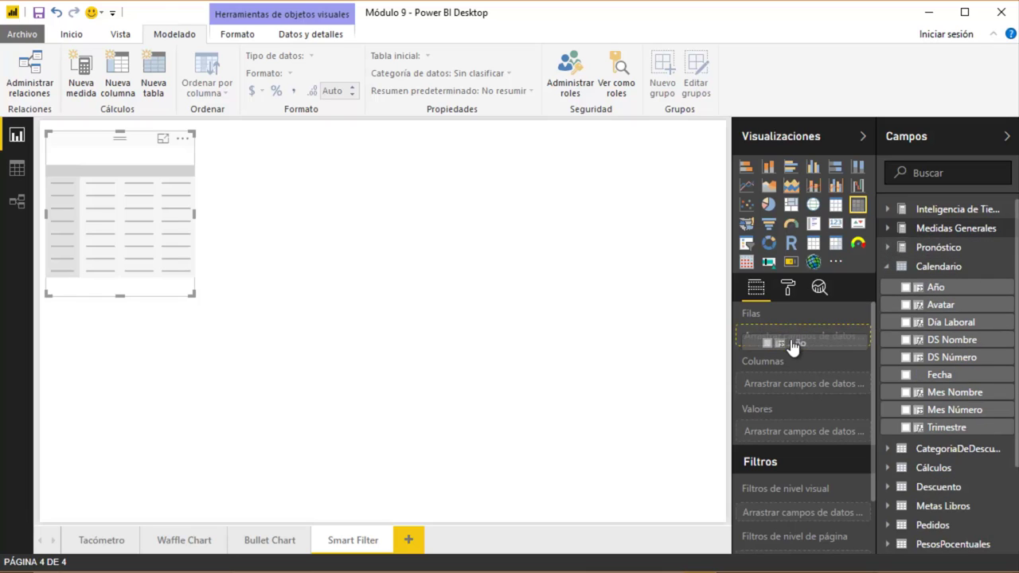
left_click(887, 229)
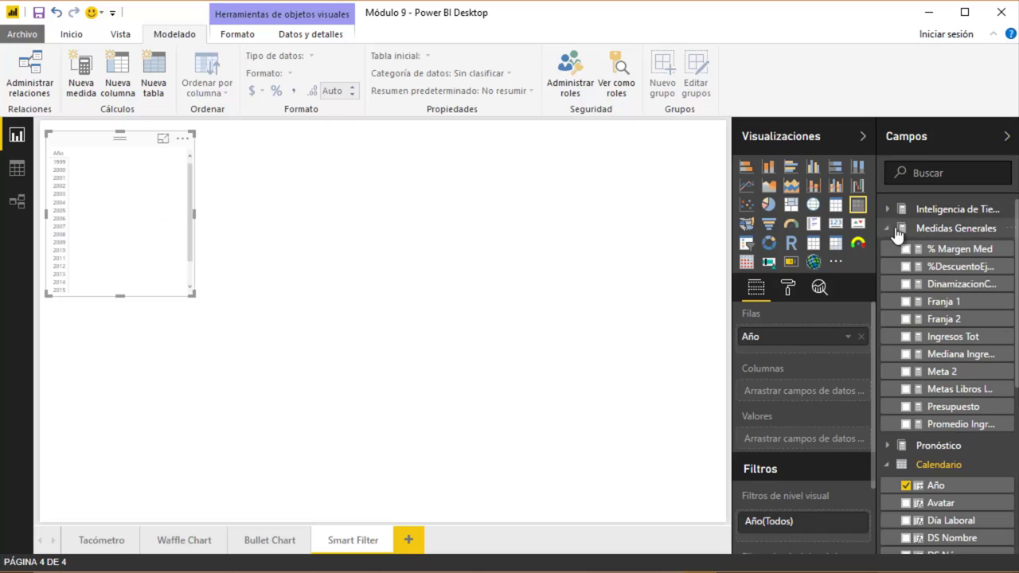
left_click_drag(953, 336, 810, 439)
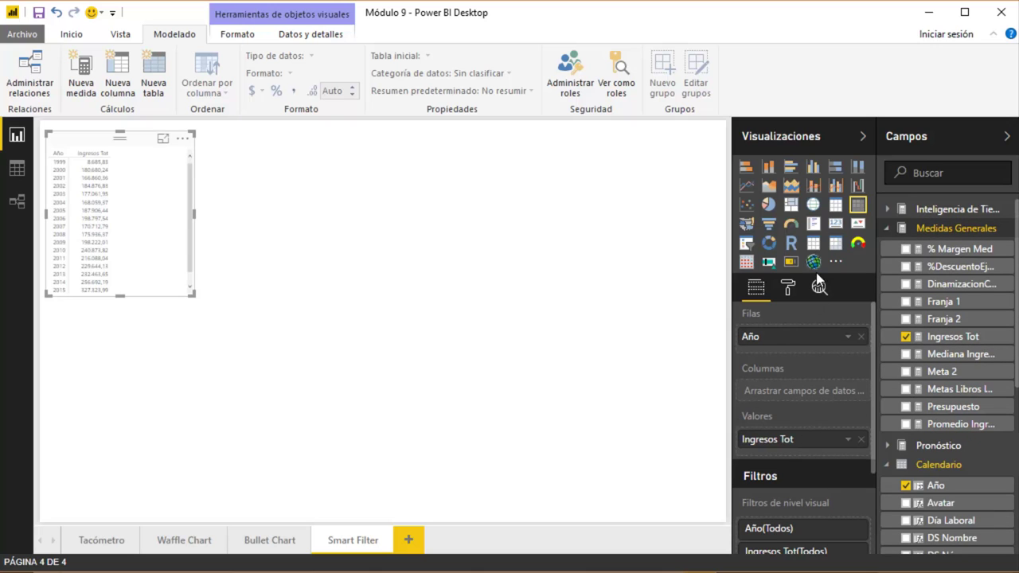
Step: Format the matrix with General text size 13 and the Mínimo style
left_click(788, 289)
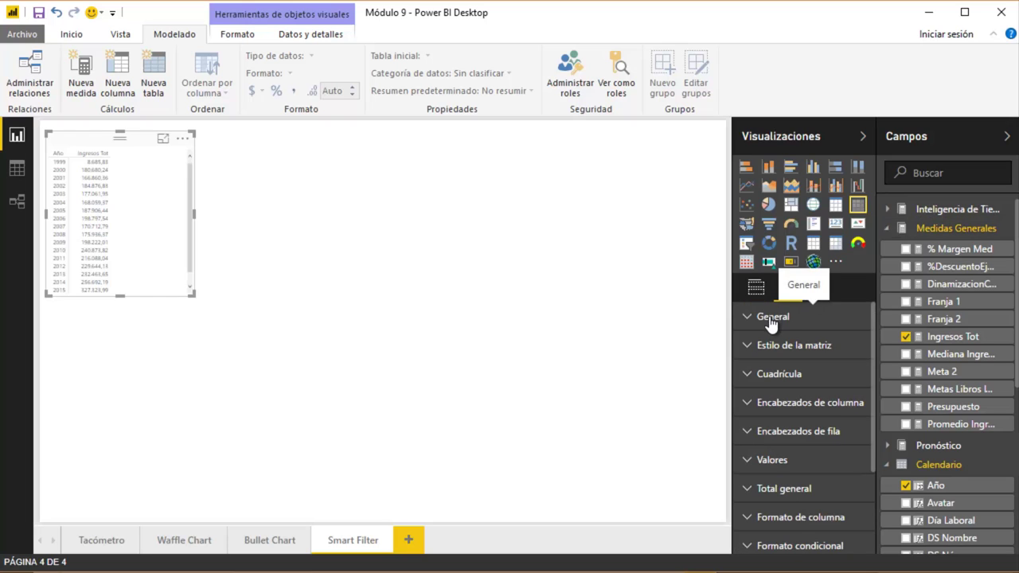
left_click(771, 318)
left_click_drag(819, 372, 825, 372)
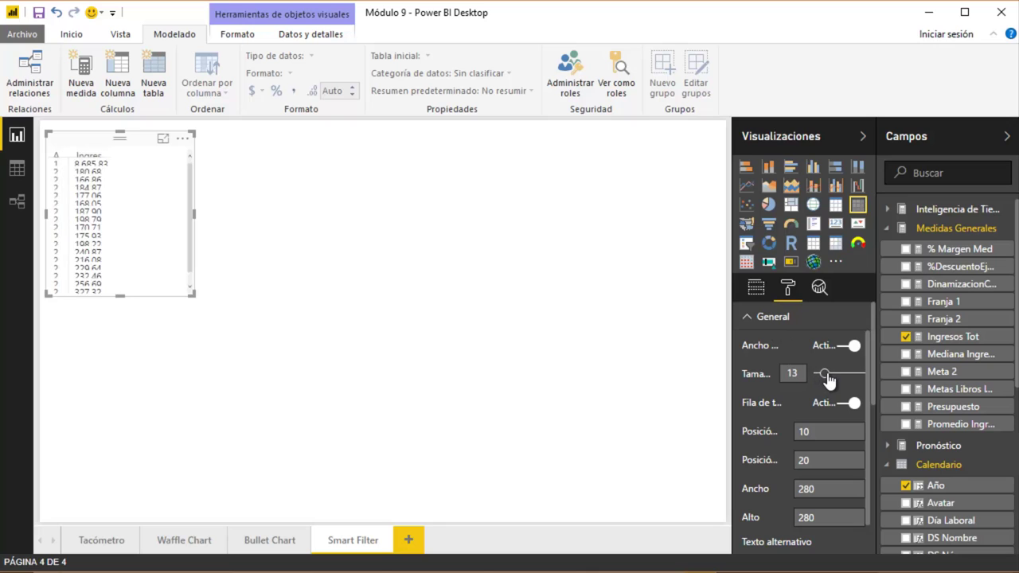
left_click(752, 319)
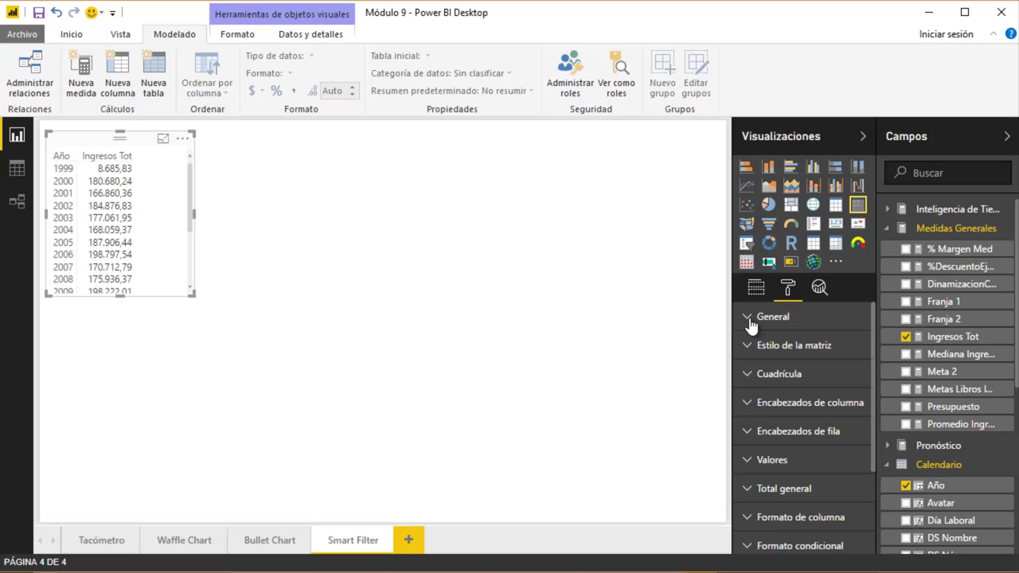
left_click(753, 348)
left_click(838, 376)
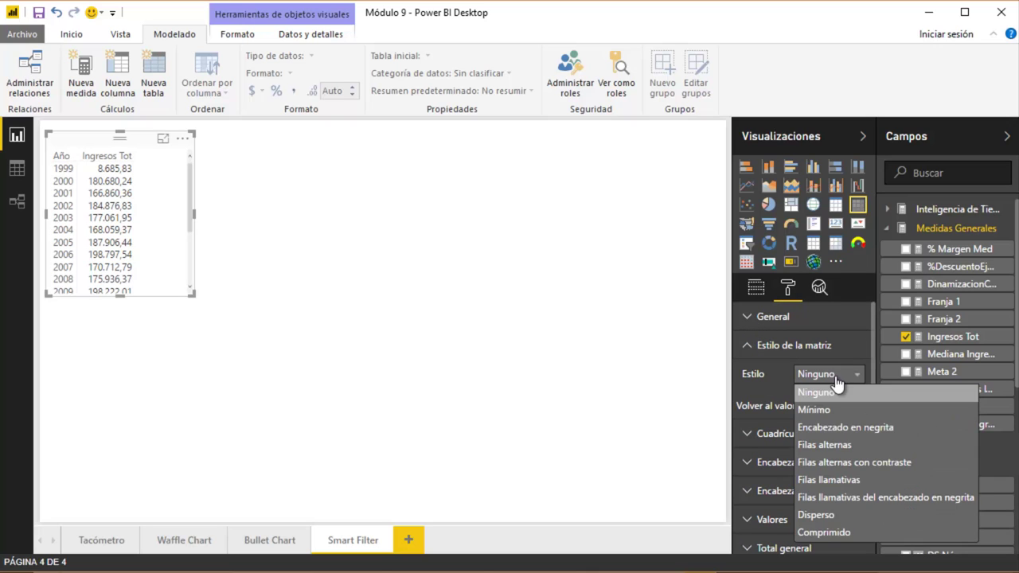
left_click(825, 410)
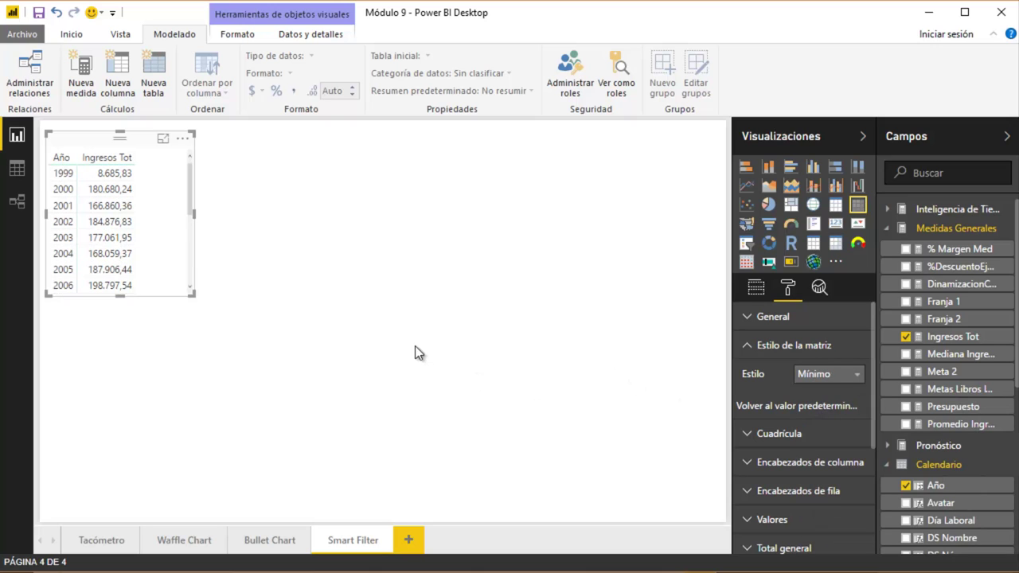
Step: Move the matrix slightly and make it tall enough to show every year and the Total
left_click_drag(87, 142, 115, 153)
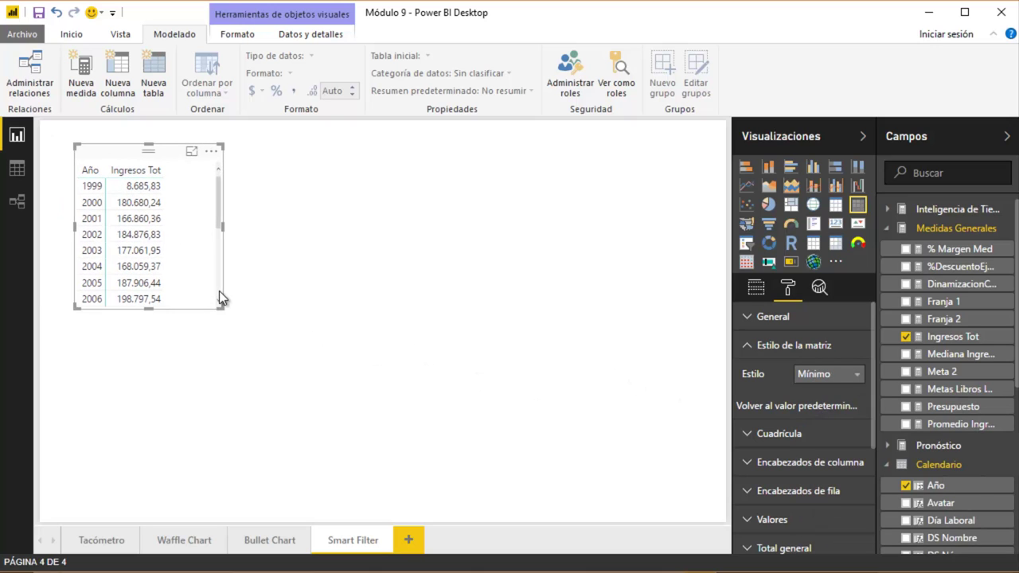
left_click_drag(220, 307, 211, 478)
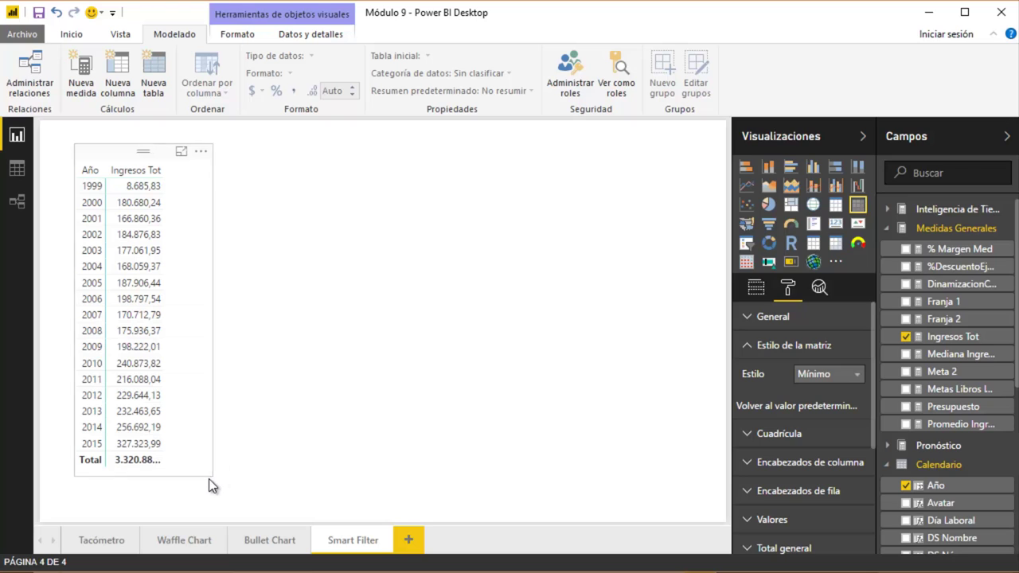
left_click(503, 309)
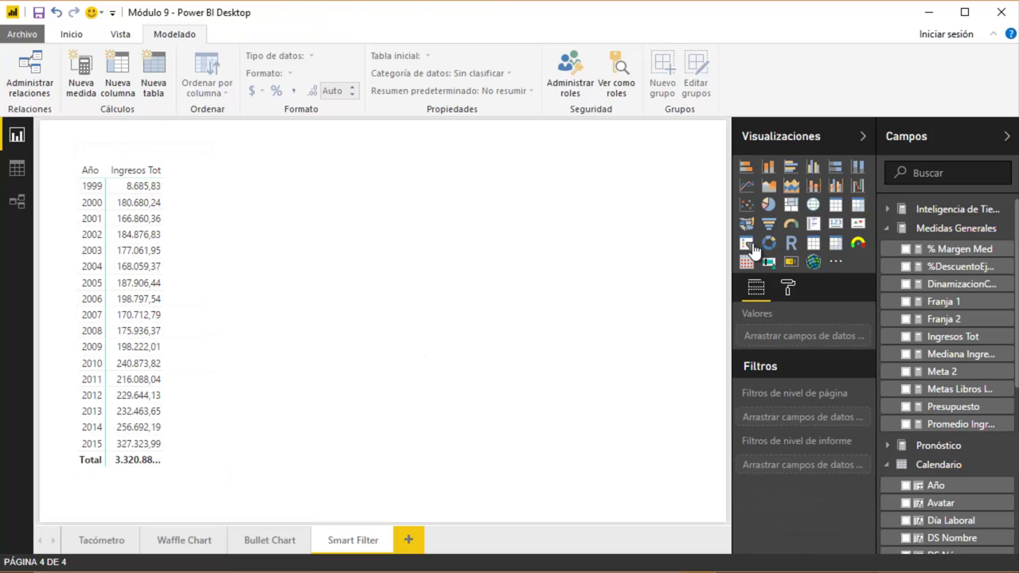
Step: Add a slicer using SKU from SKUProductos and place it beside the matrix
left_click(751, 249)
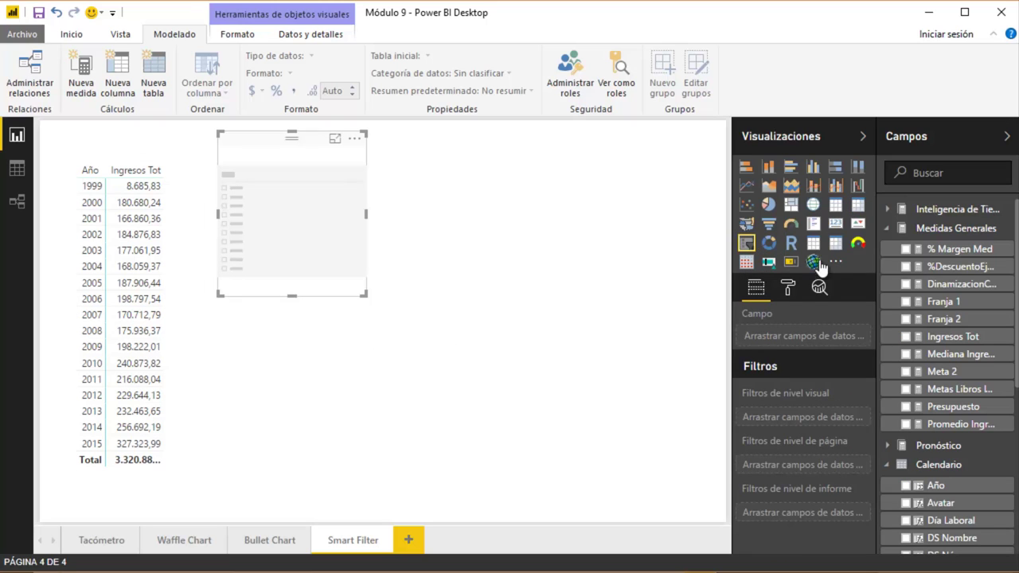
left_click(887, 229)
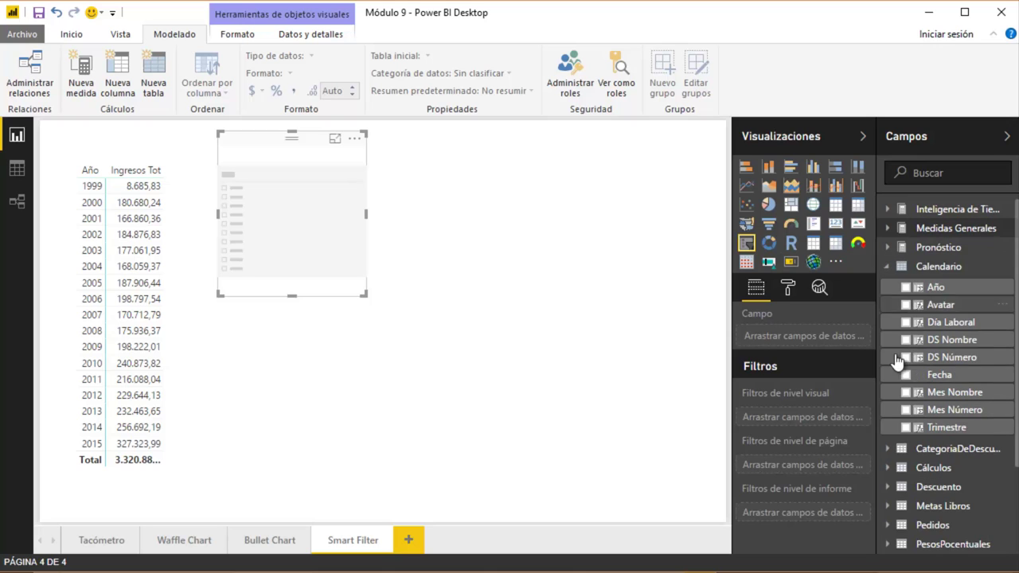
left_click(888, 268)
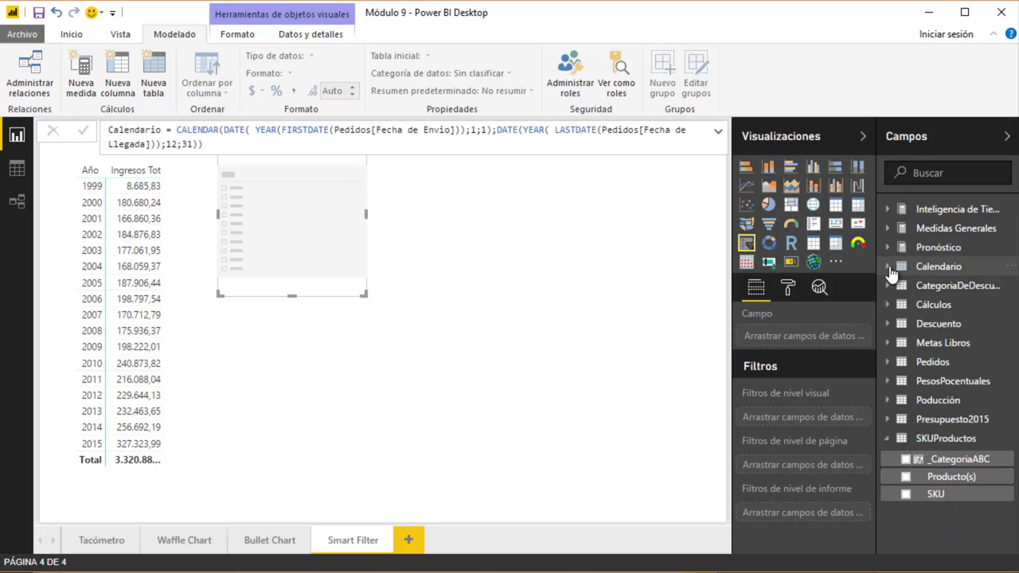
left_click_drag(935, 493, 760, 337)
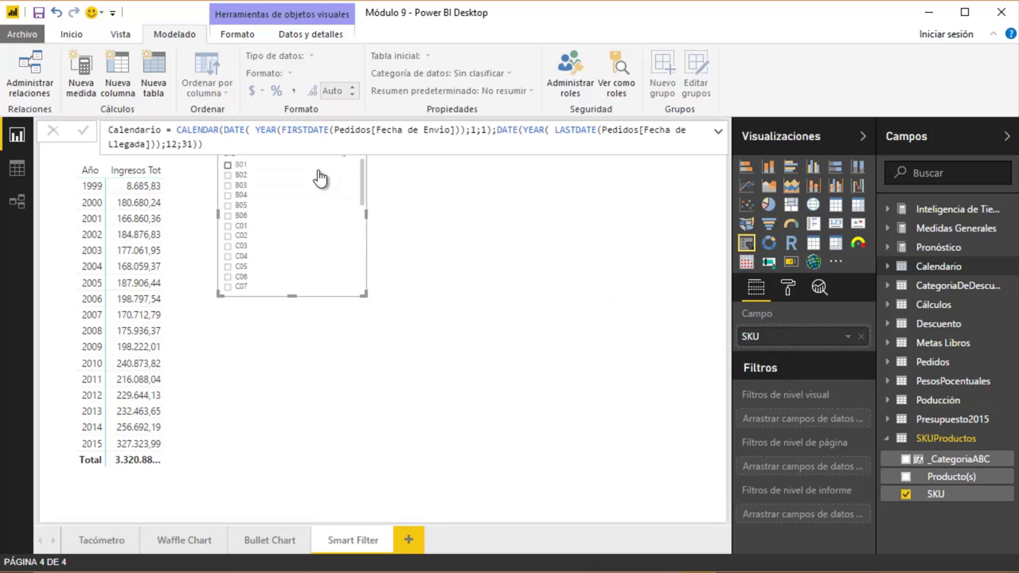
left_click(450, 218)
left_click_drag(265, 141, 289, 192)
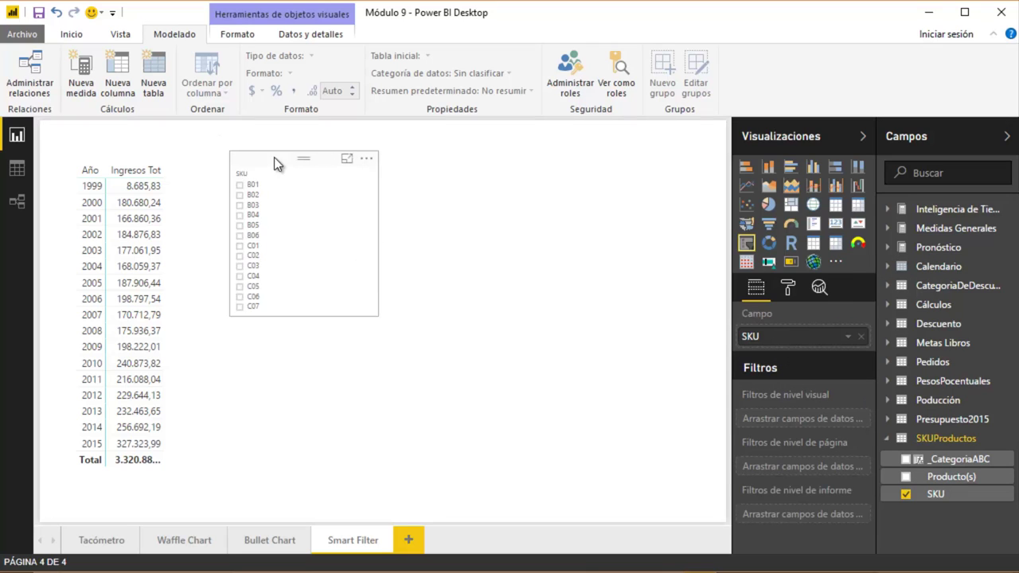
Step: Enlarge the slicer's Elementos text size from 10 to 17
left_click(788, 288)
left_click(767, 319)
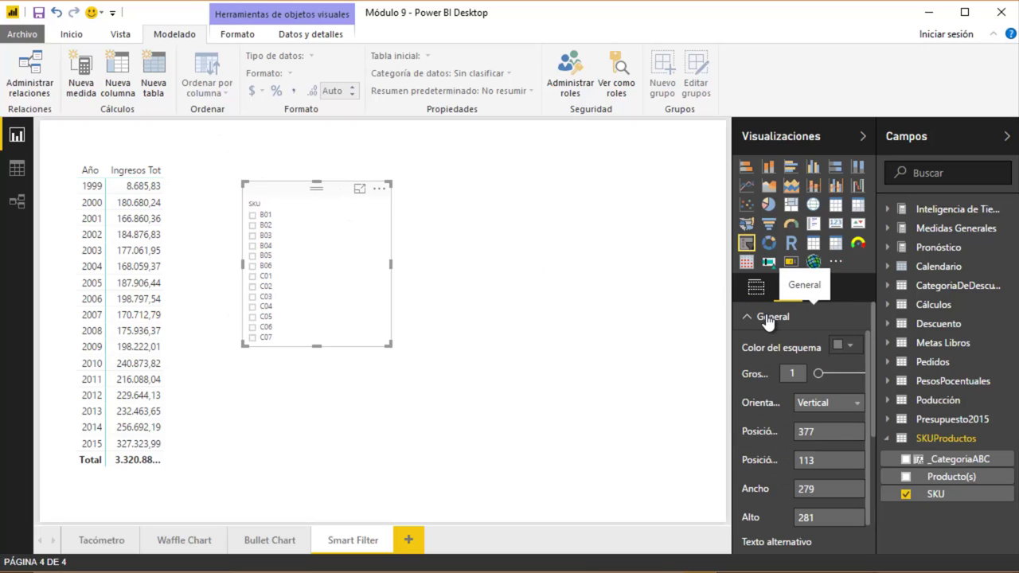
left_click(767, 318)
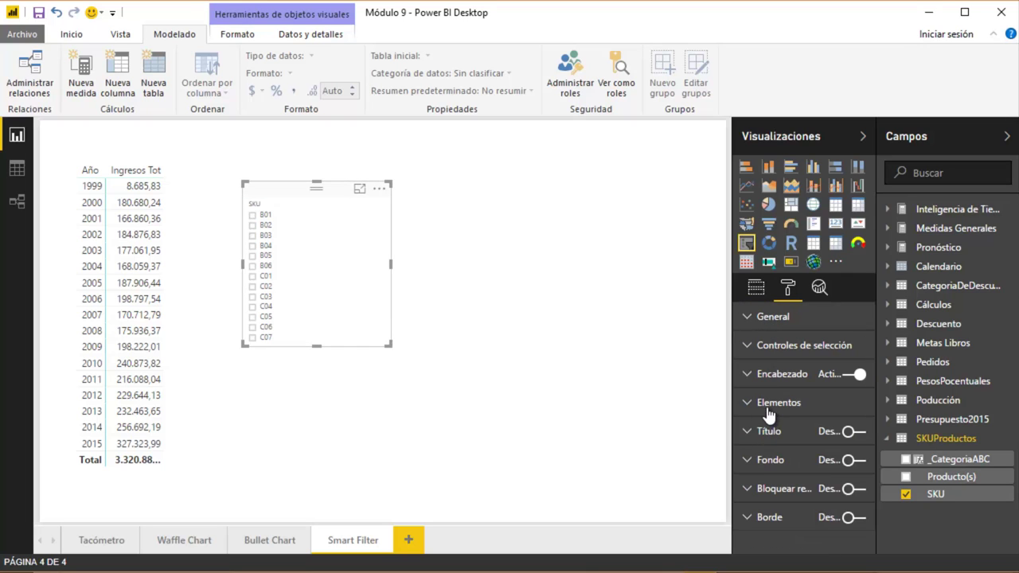
left_click(769, 404)
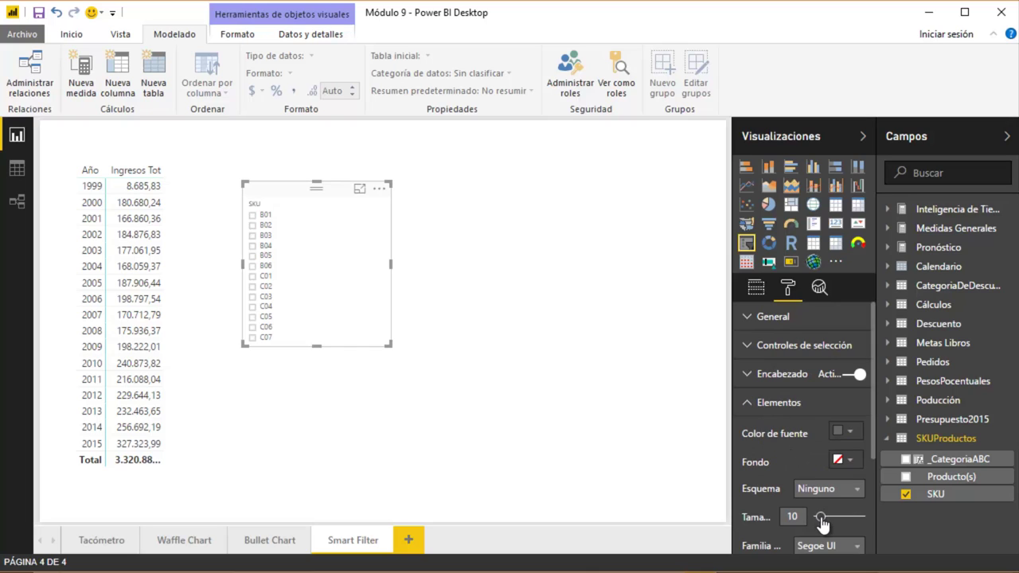
left_click_drag(821, 517, 830, 516)
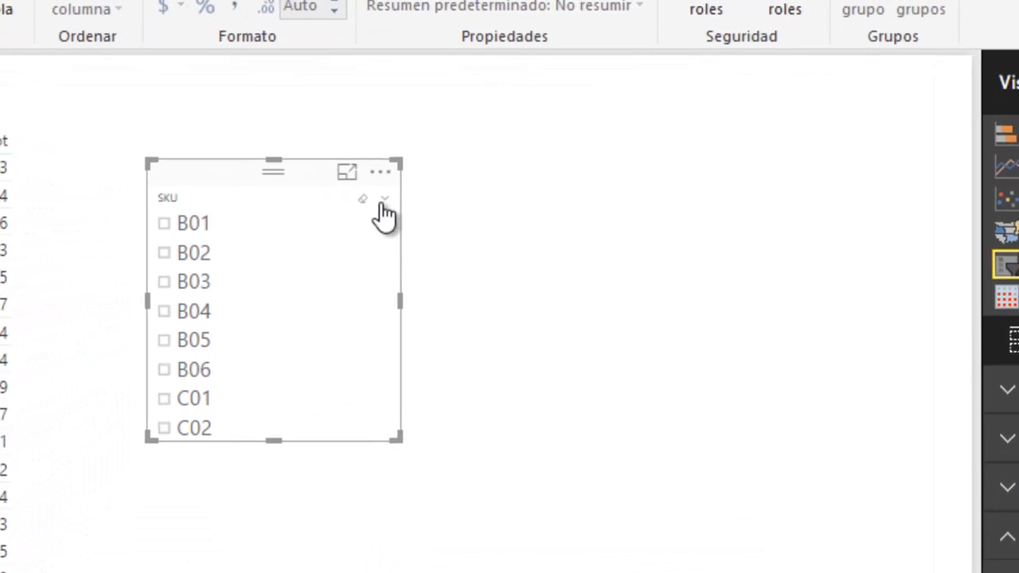
Step: Switch the SKU slicer to a Menú desplegable style, resized wider and shorter, and show its values
left_click(384, 203)
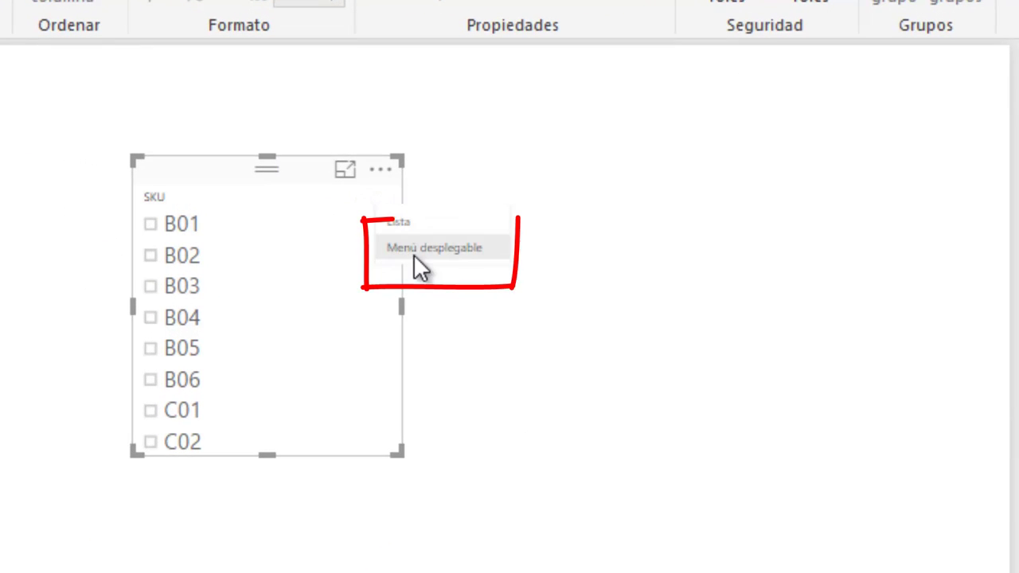
left_click(413, 254)
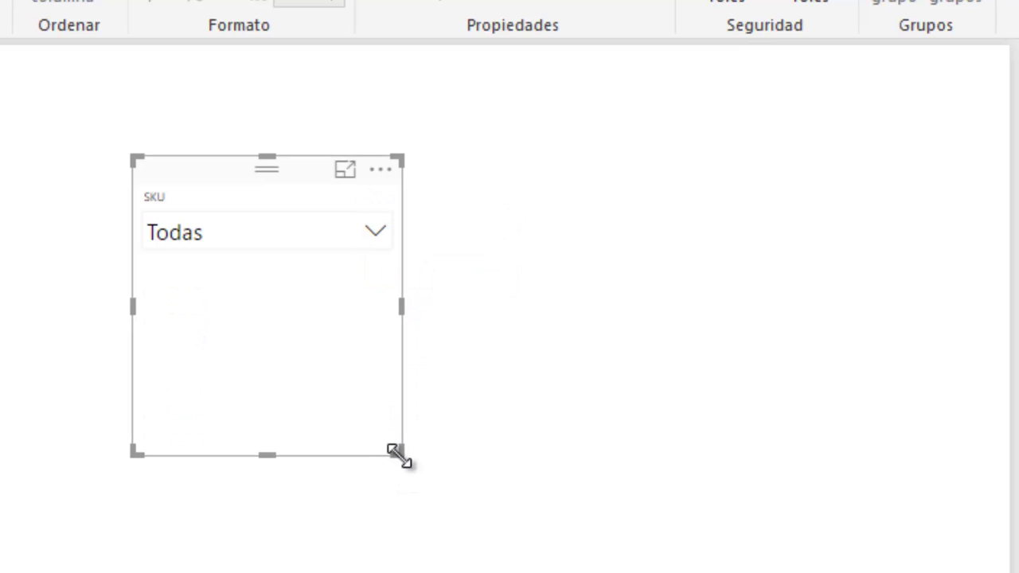
mouse_move(394, 453)
left_mouse_down()
mouse_move(423, 398)
mouse_move(495, 316)
mouse_move(488, 295)
left_mouse_up()
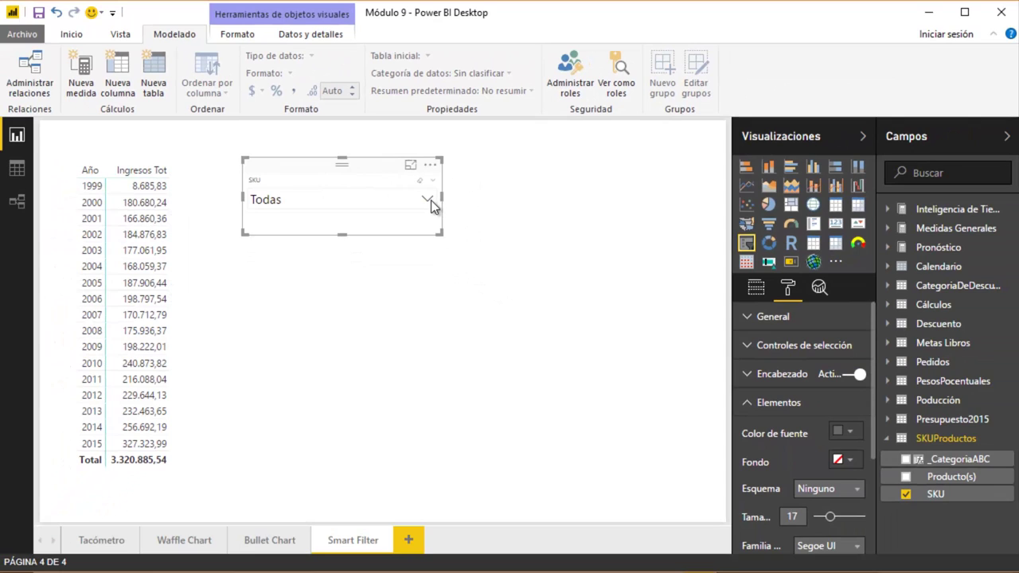
left_click(428, 201)
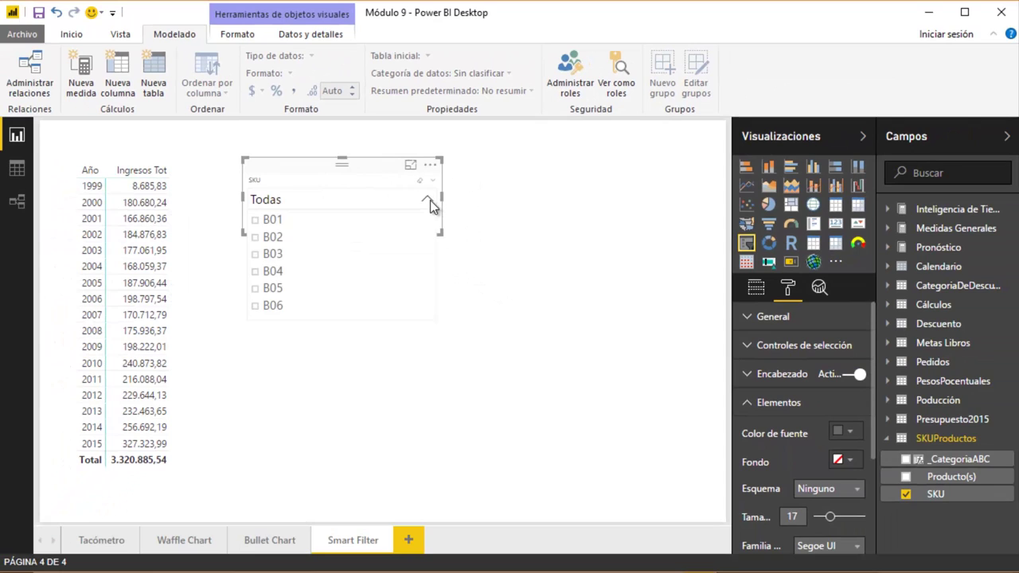
Step: Filter the SKU dropdown to B01, then change it to CB01 so the matrix totals 1.885.900,62
left_click(256, 221)
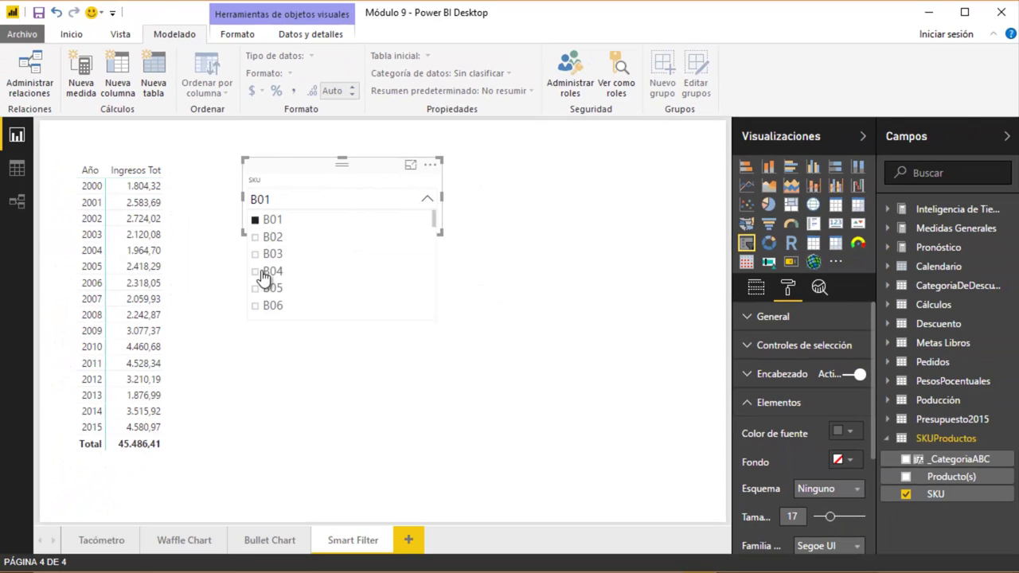
left_click(285, 371)
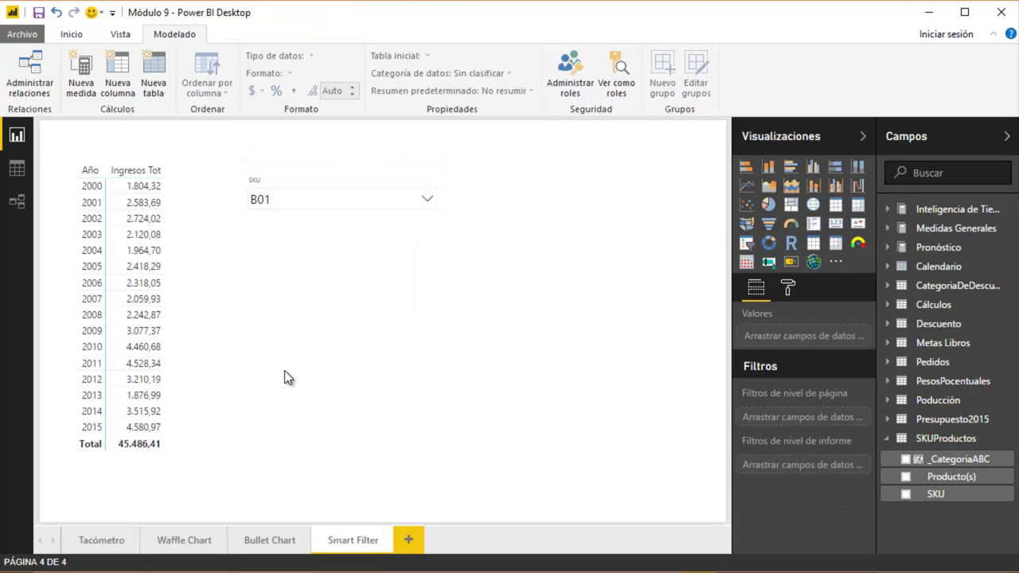
left_click(427, 200)
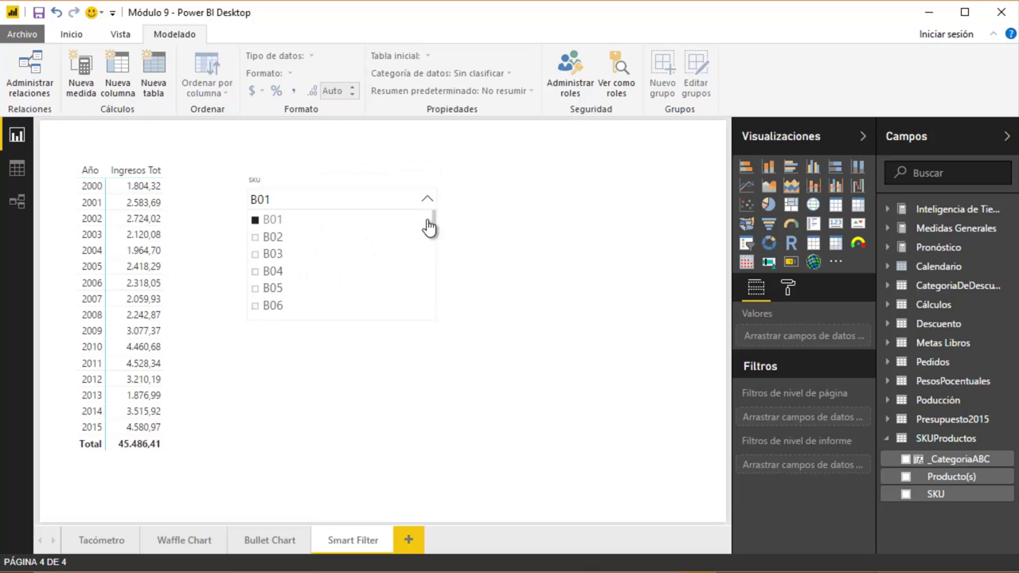
left_click_drag(434, 221, 431, 255)
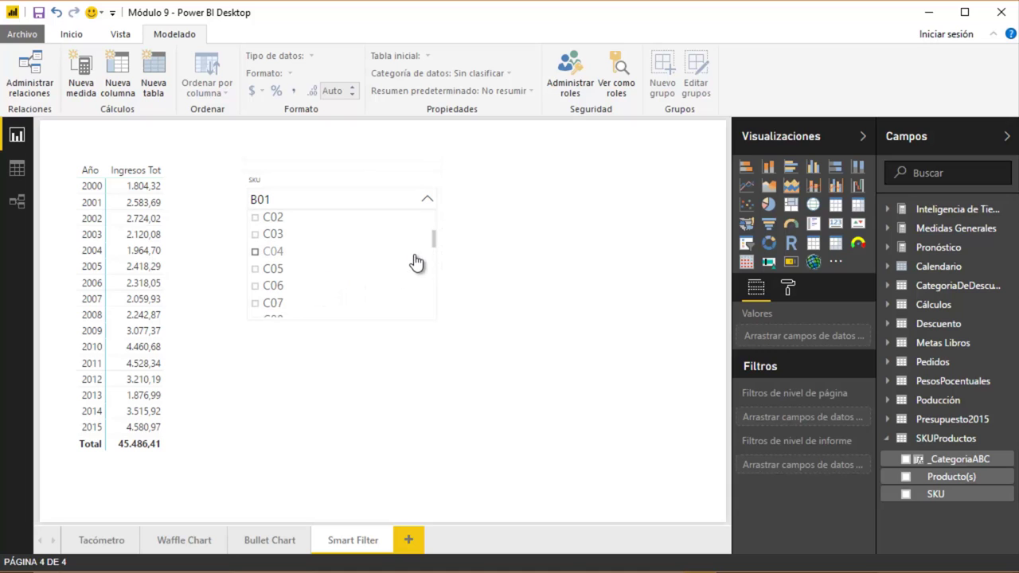
left_click_drag(435, 241, 415, 293)
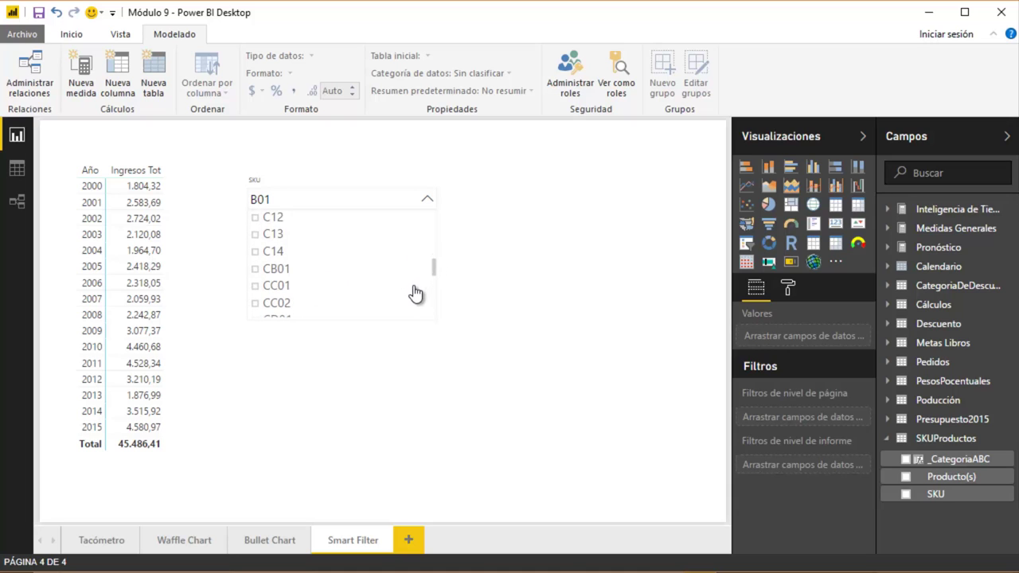
left_click(270, 249)
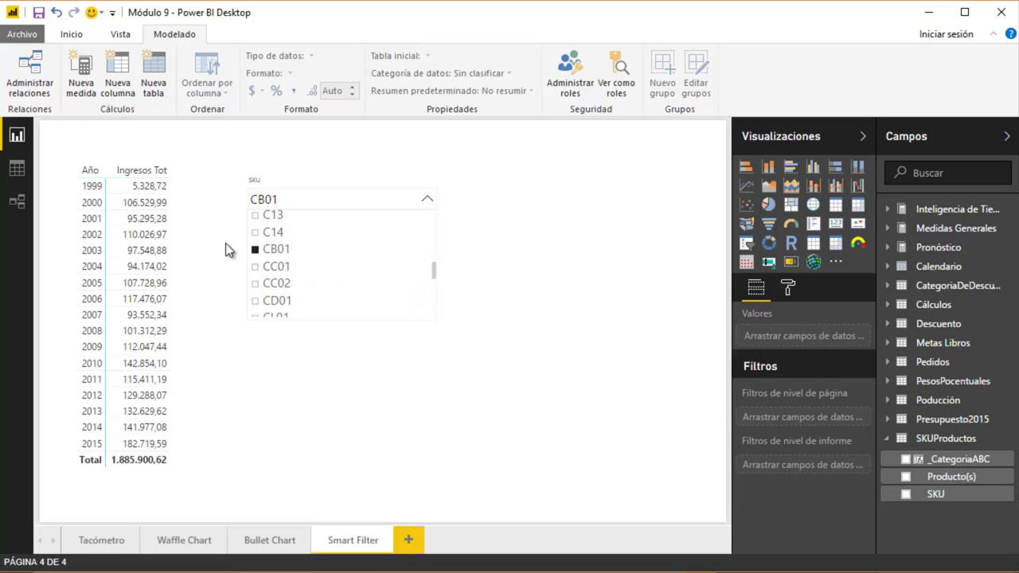
left_click(304, 383)
mouse_move(342, 199)
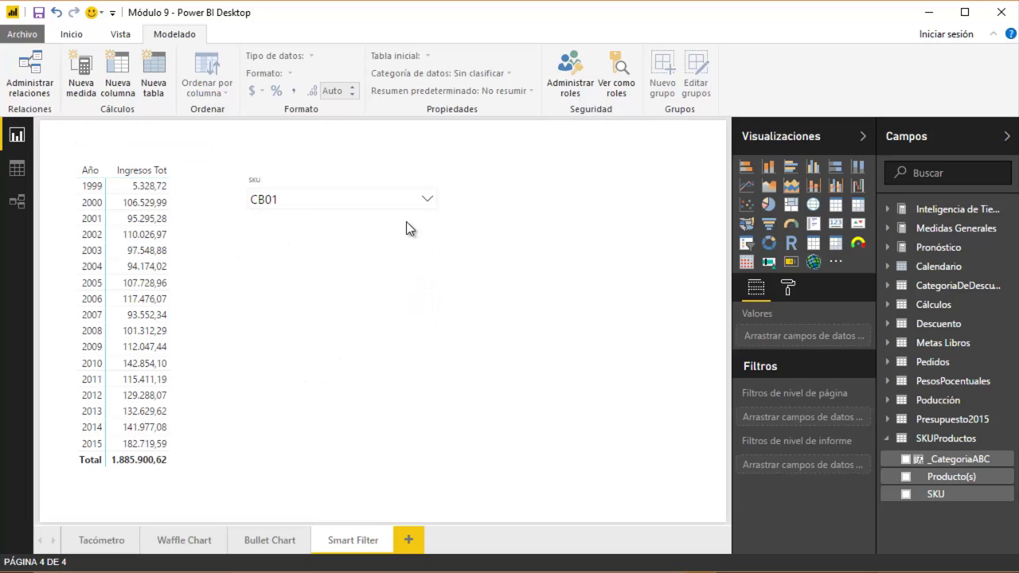
left_click(425, 200)
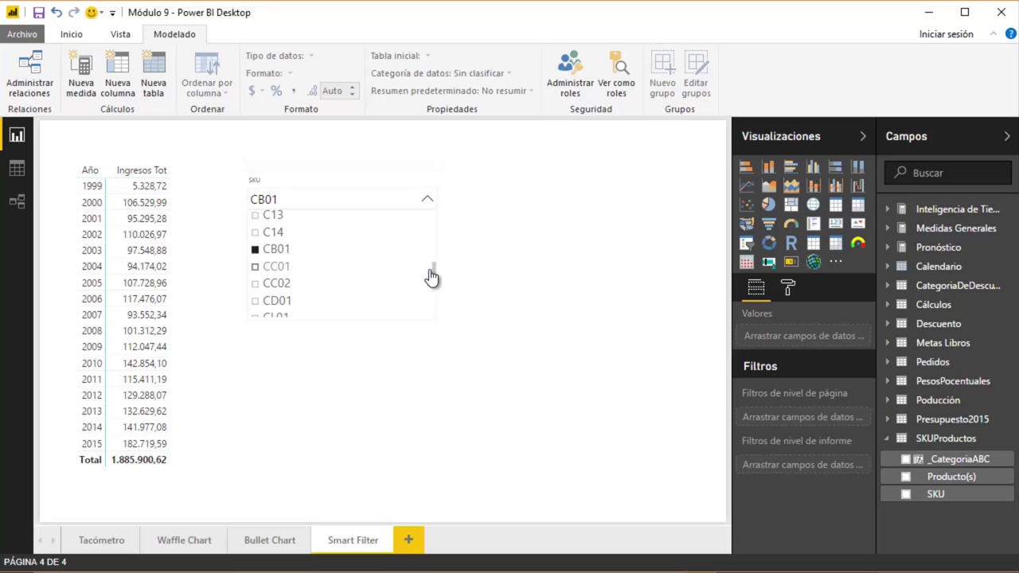
left_click_drag(435, 270, 439, 187)
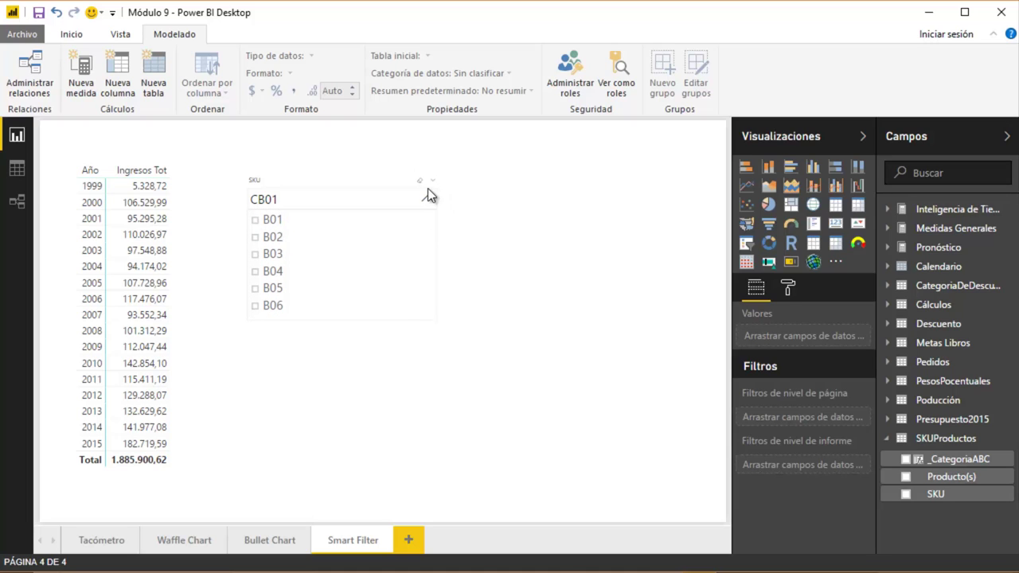
Step: Add B01 to the CB01 selection with Ctrl, making the matrix total 1.931.387,02
left_click(255, 220)
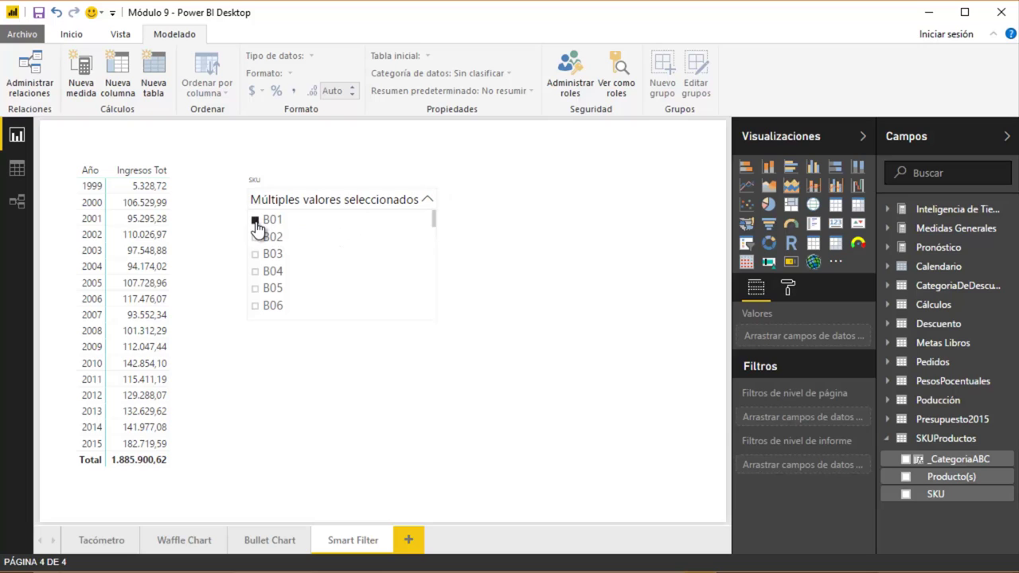
left_click(516, 232)
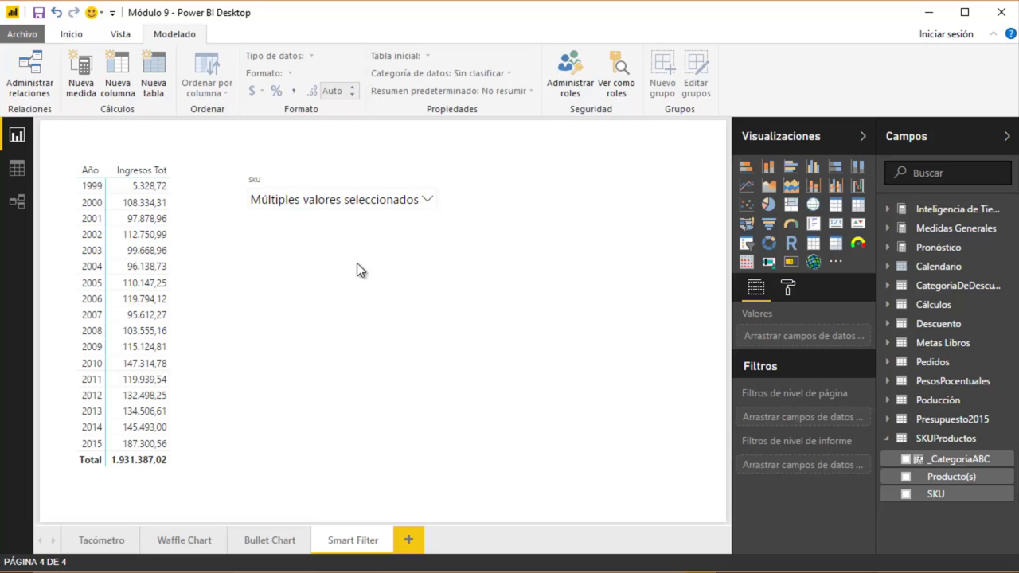
mouse_move(341, 210)
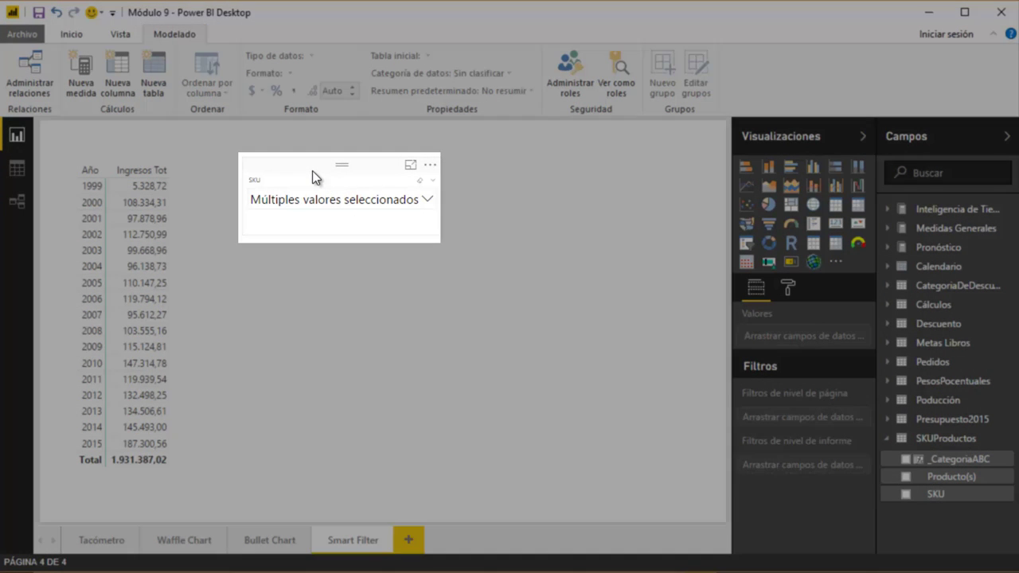
left_click(310, 170)
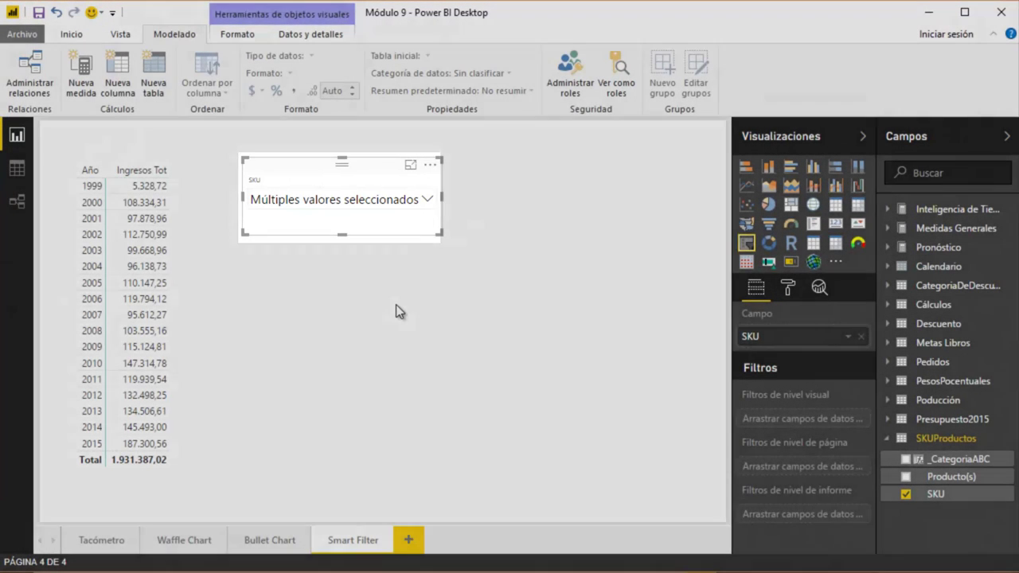
left_click(396, 305)
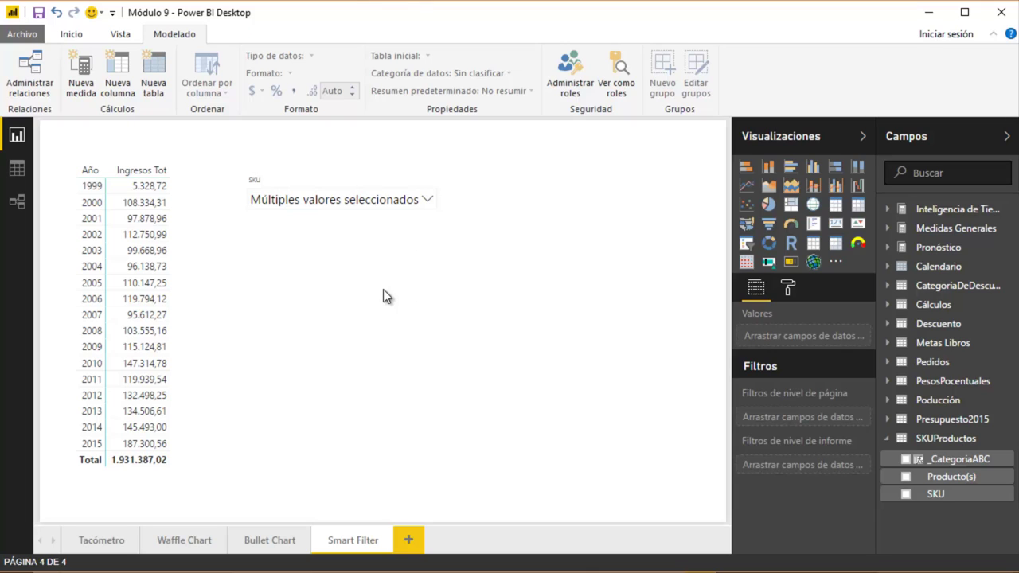
Step: Add a Smart Filter visual bound to SKU and reset the native SKU dropdown to Todas
left_click(790, 261)
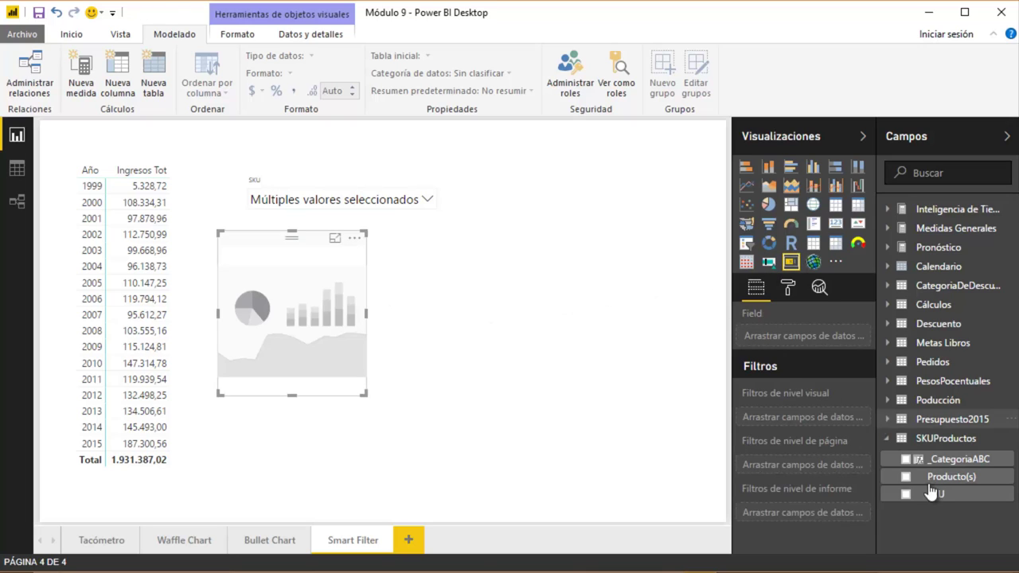
mouse_move(935, 493)
left_mouse_down()
mouse_move(807, 376)
mouse_move(812, 341)
left_mouse_up()
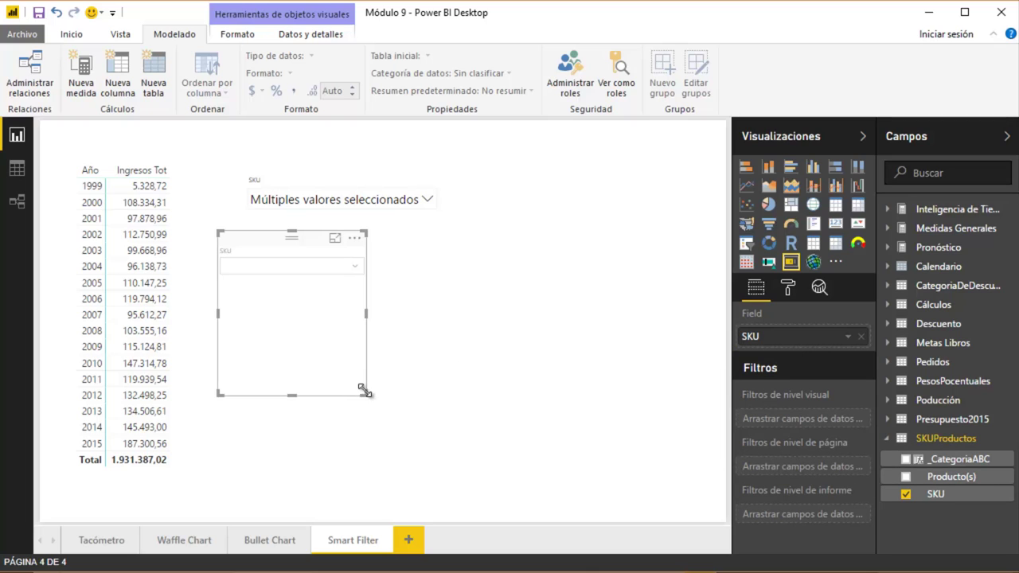
left_click(427, 198)
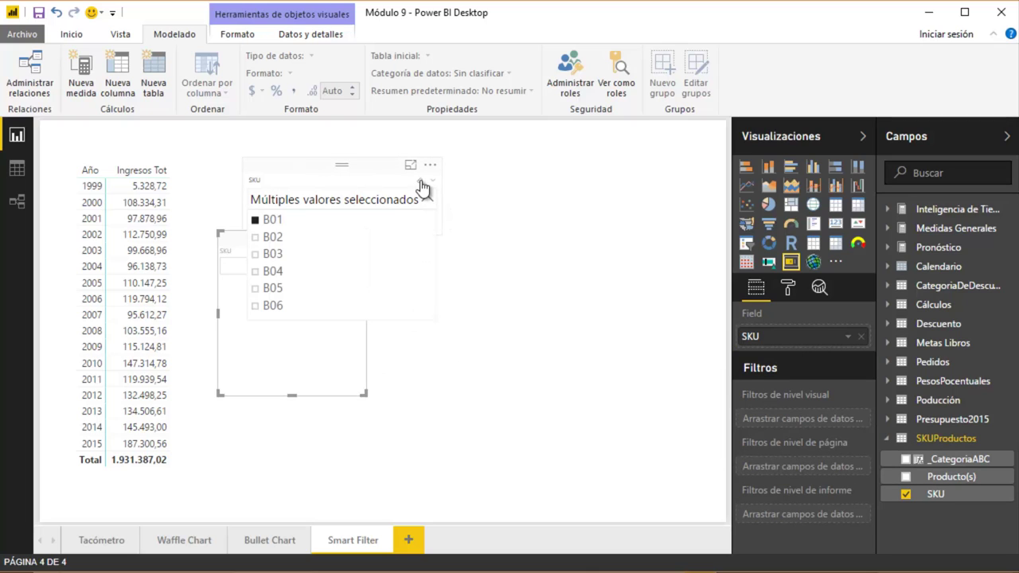
left_click(420, 182)
Step: Move the native SKU slicer right and position the Smart Filter beside the matrix
left_click_drag(321, 167, 529, 170)
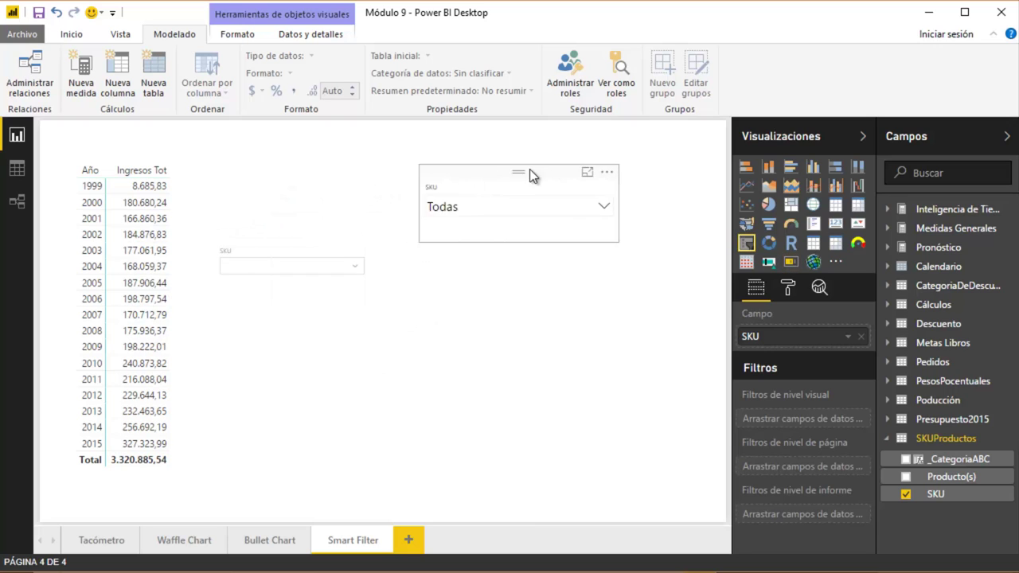
left_click(128, 182)
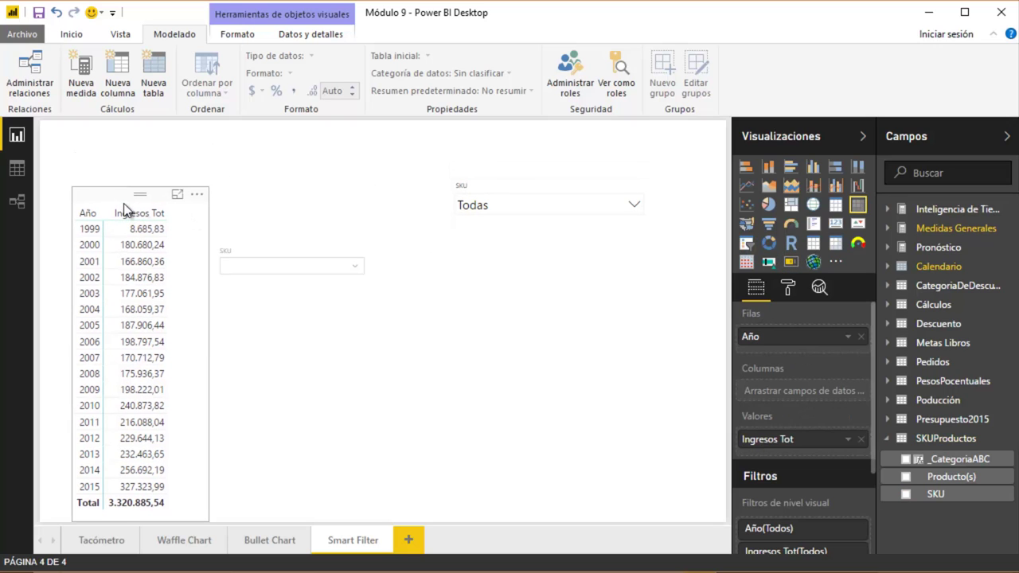
left_click(262, 238)
left_click_drag(234, 180, 253, 206)
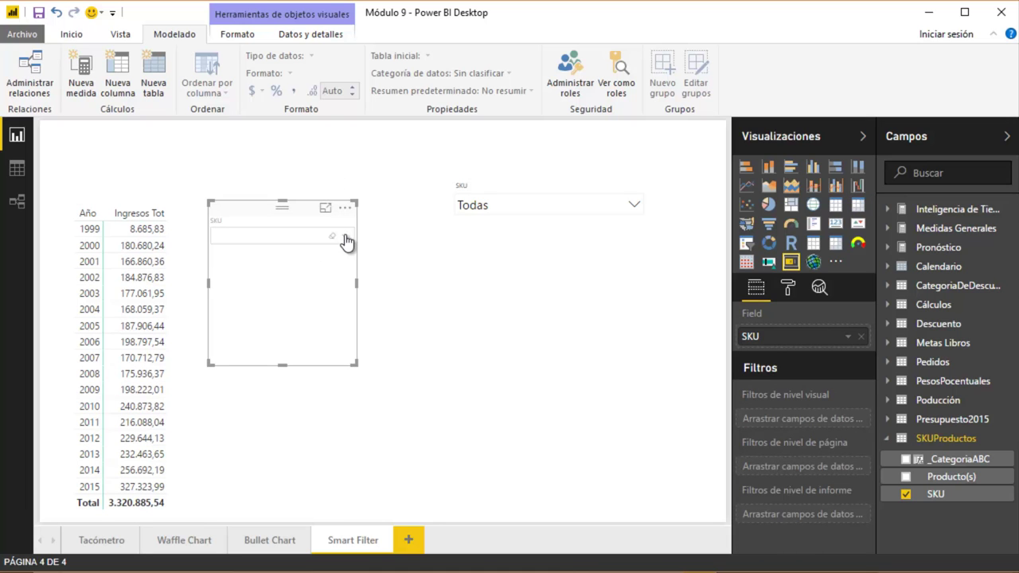
Step: Choose B01 as the first tag in the Smart Filter
left_click(345, 247)
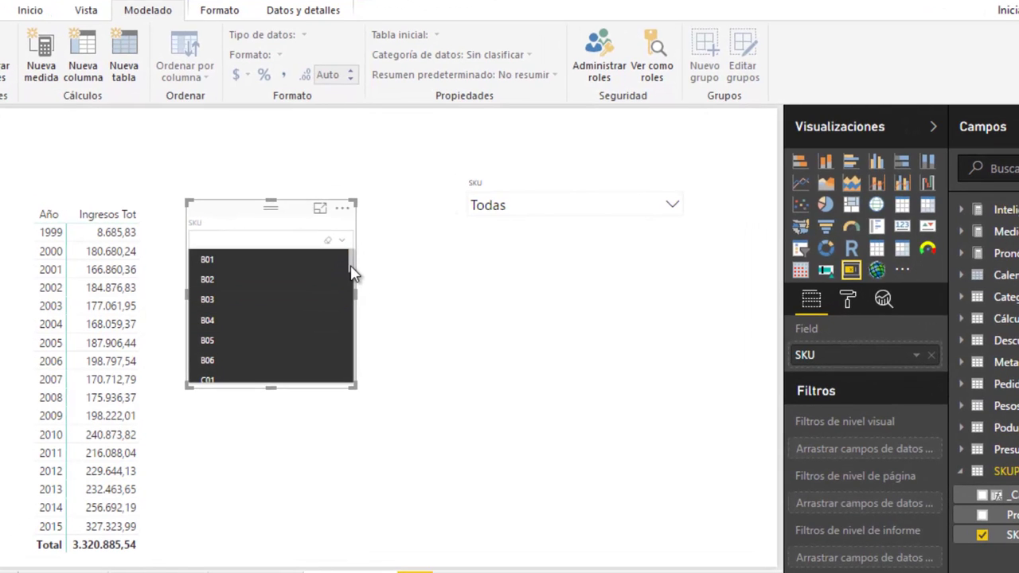
scroll(343, 286, "down", 3)
scroll(344, 285, "up", 3)
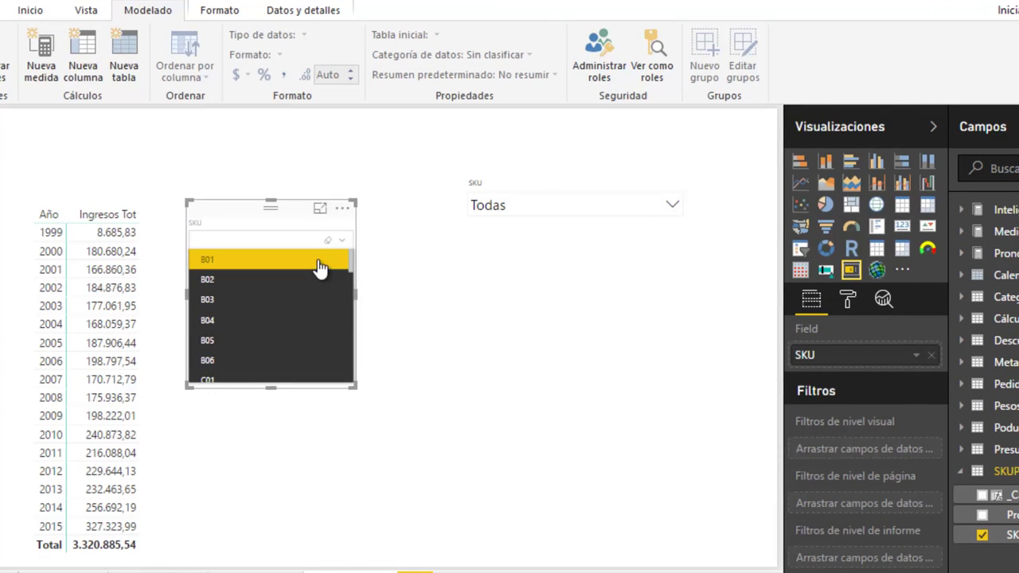
left_click(318, 258)
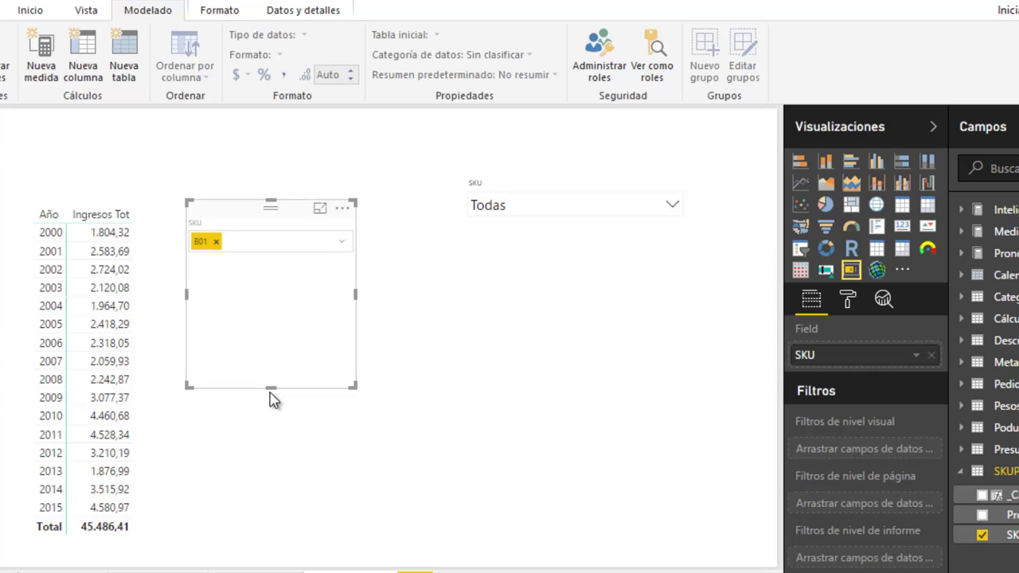
Step: Make the Smart Filter taller and add CB01 as a second tag, totalling 1.931.387,02
left_click_drag(271, 392, 259, 464)
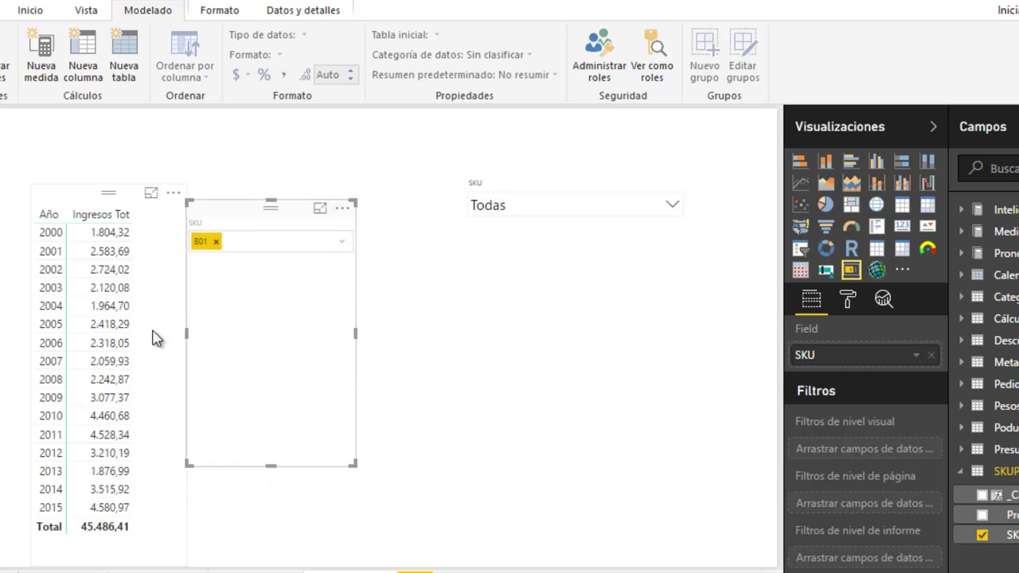
mouse_move(270, 241)
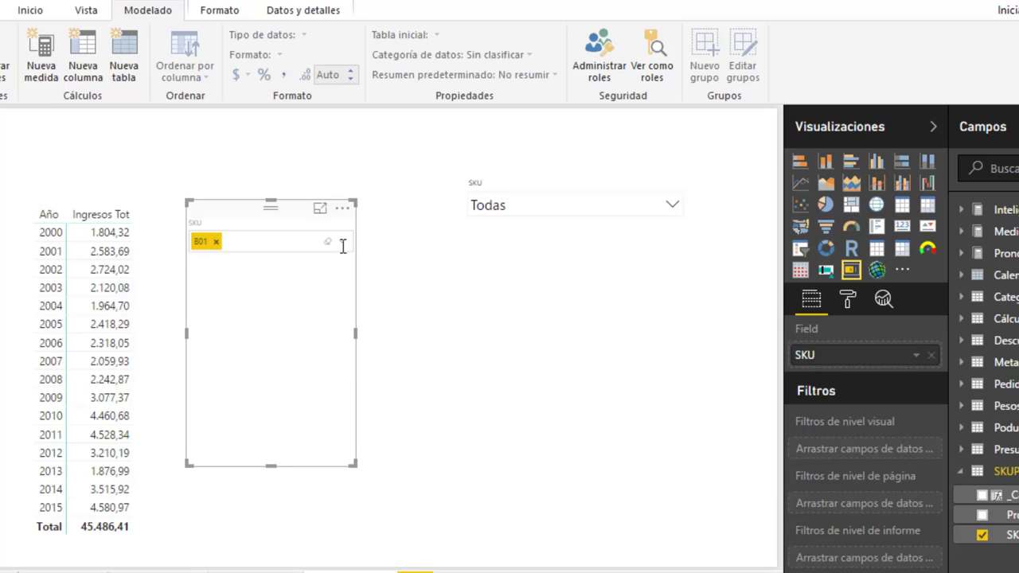
left_click(342, 243)
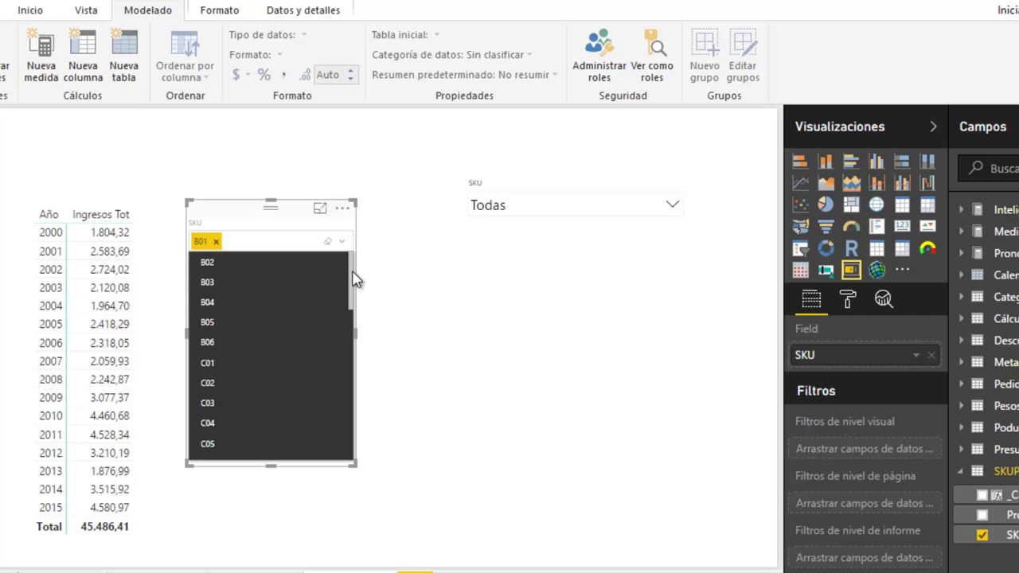
left_click_drag(354, 279, 347, 370)
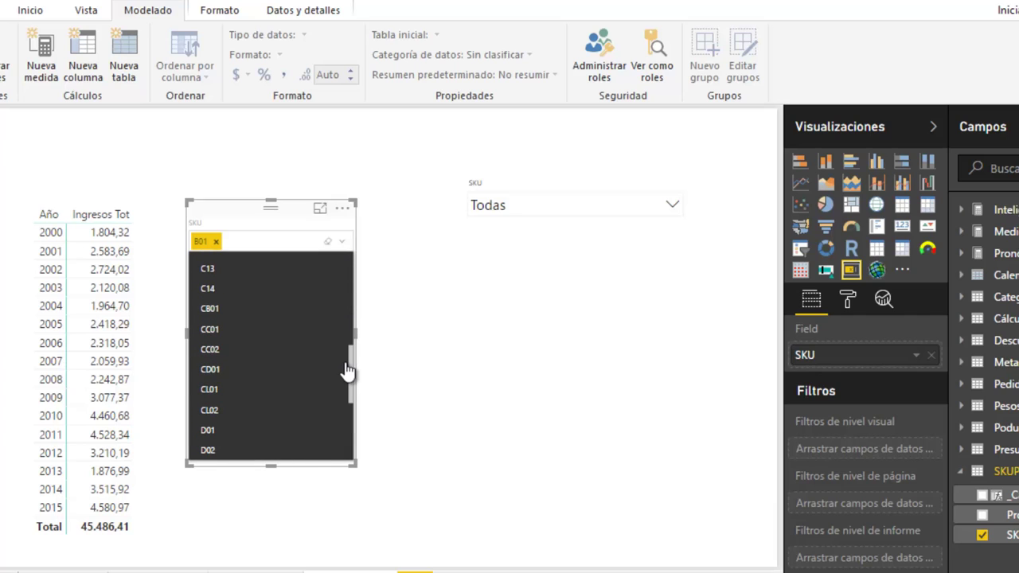
left_click(245, 310)
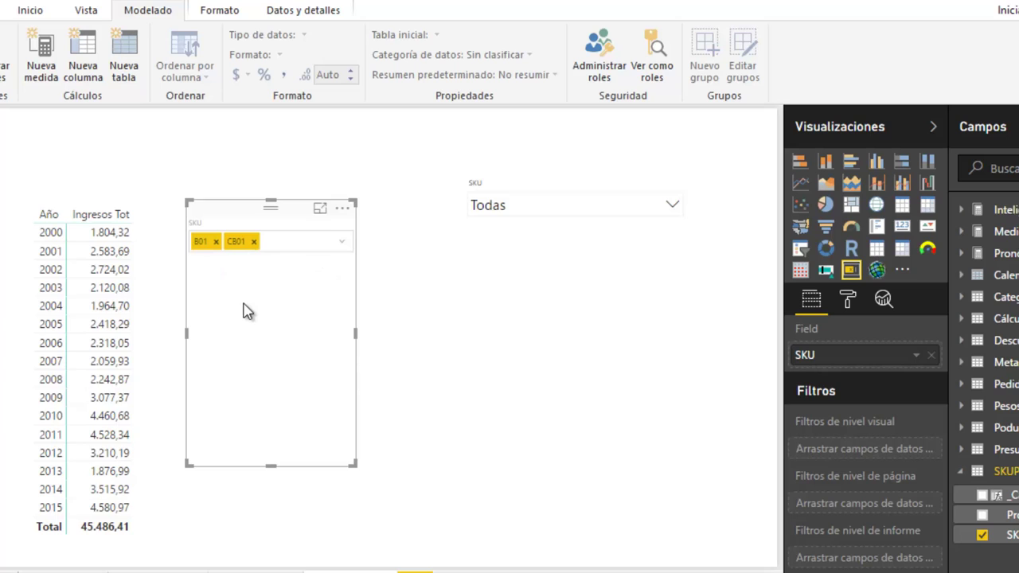
left_click(470, 370)
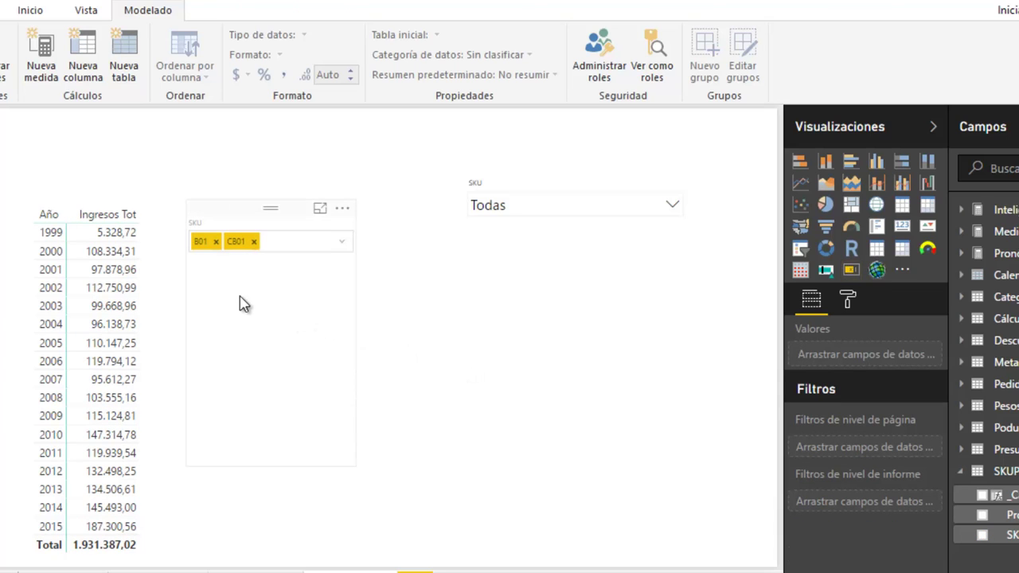
Step: Add L04 as a third SKU tag in the Smart Filter
mouse_move(270, 335)
left_click(347, 244)
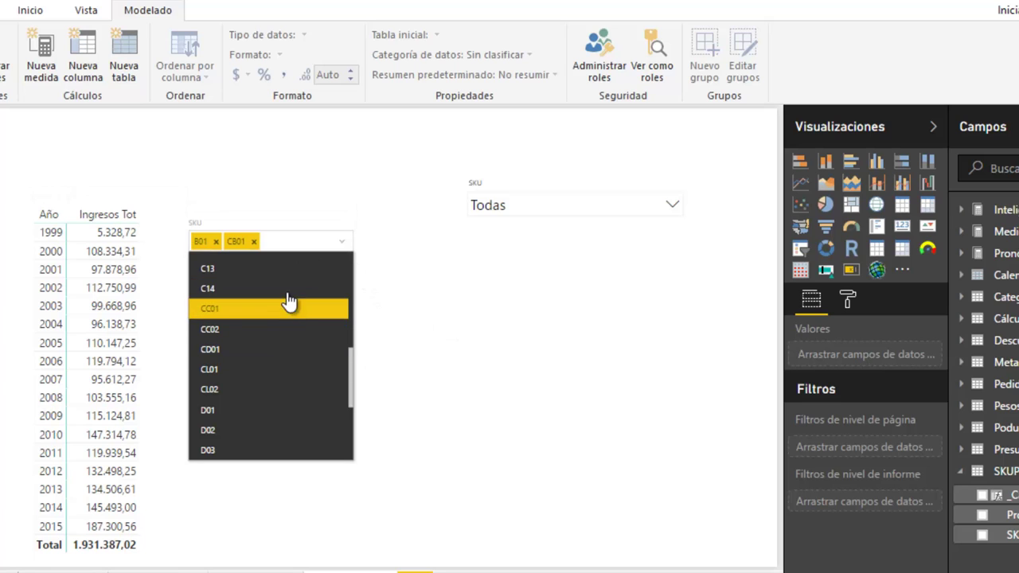
left_click(357, 406)
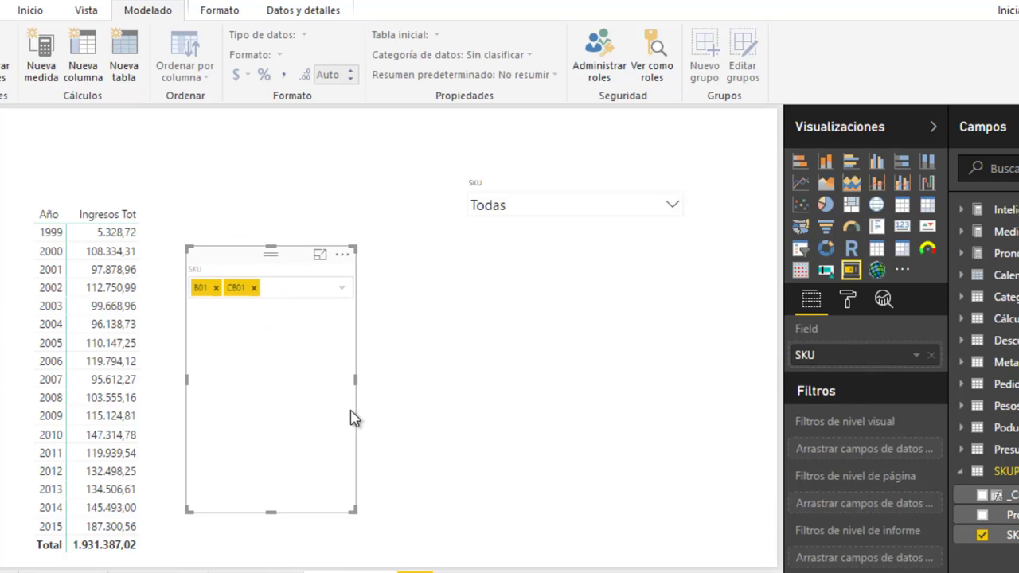
left_click(342, 290)
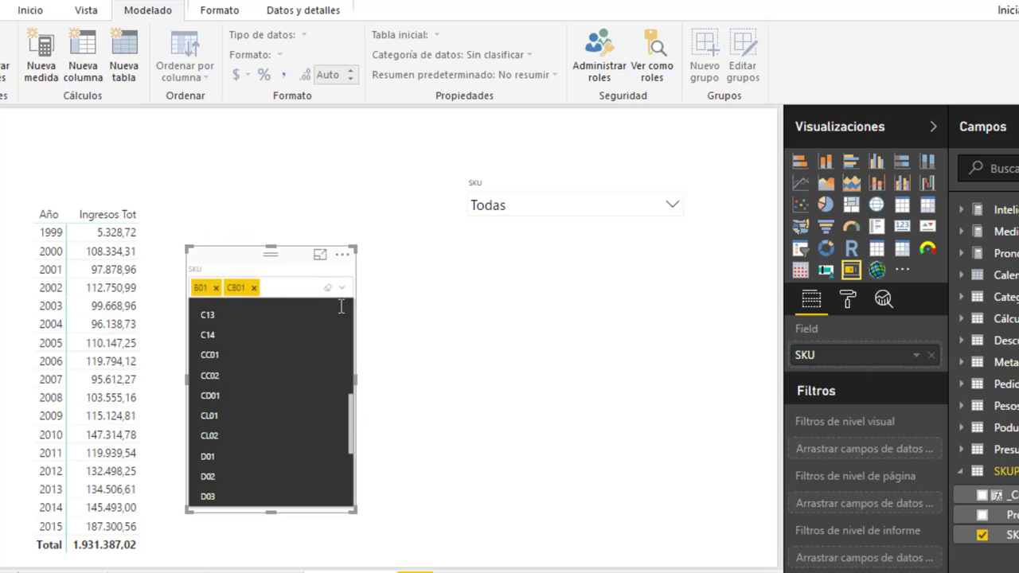
mouse_move(352, 430)
left_mouse_down()
mouse_move(352, 467)
mouse_move(321, 472)
left_mouse_up()
left_click(235, 418)
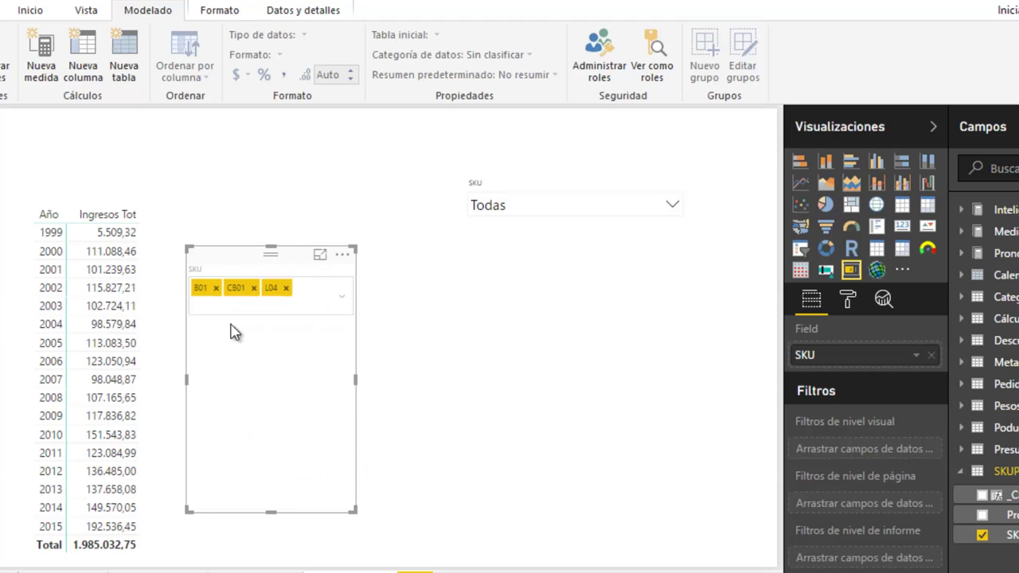
Step: Move the Smart Filter up, shorten it, and remove the L04 tag, leaving B01 and CB01
left_click_drag(227, 266, 222, 231)
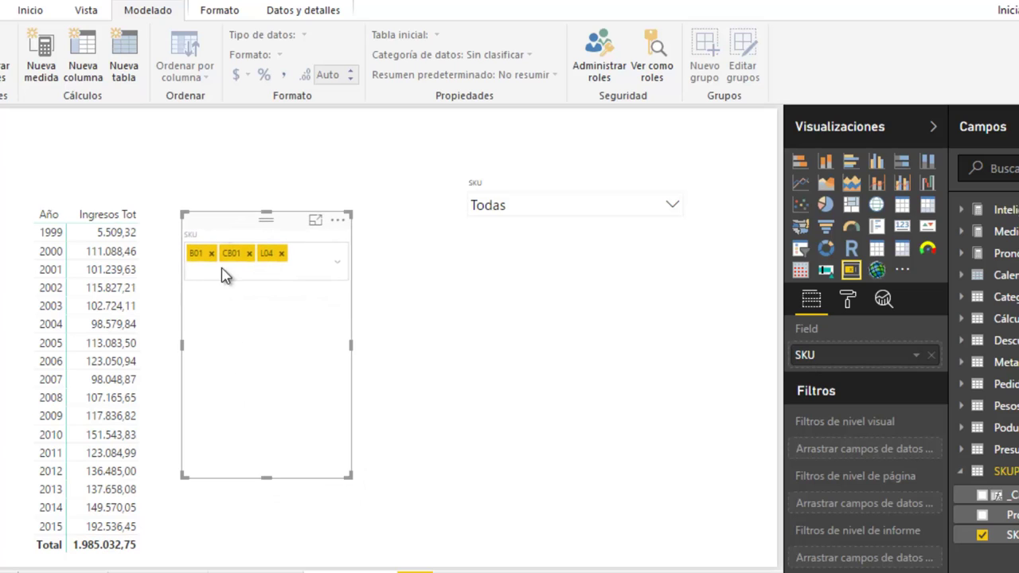
mouse_move(280, 406)
left_mouse_down()
mouse_move(292, 303)
mouse_move(265, 293)
left_mouse_up()
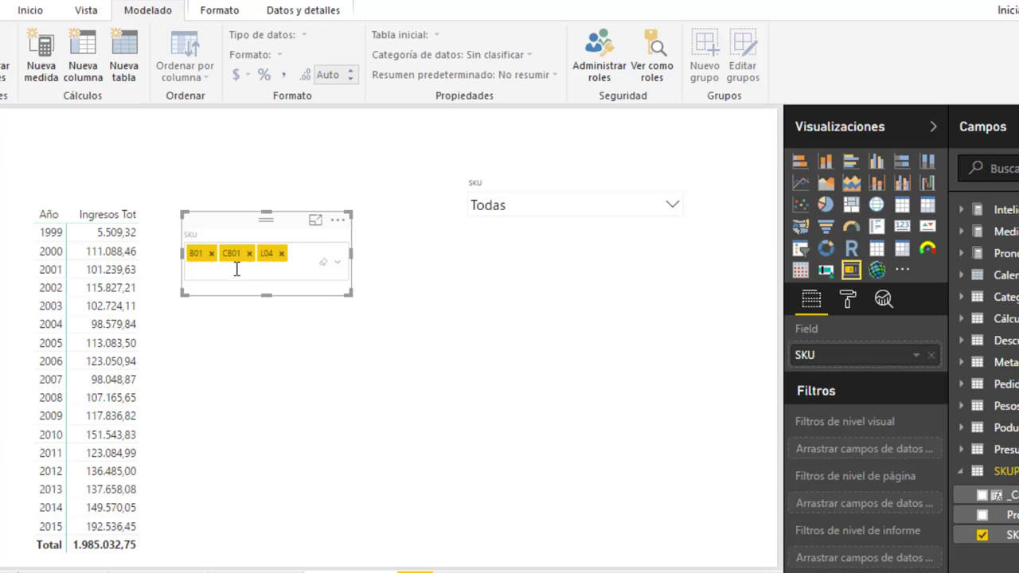
left_click(281, 254)
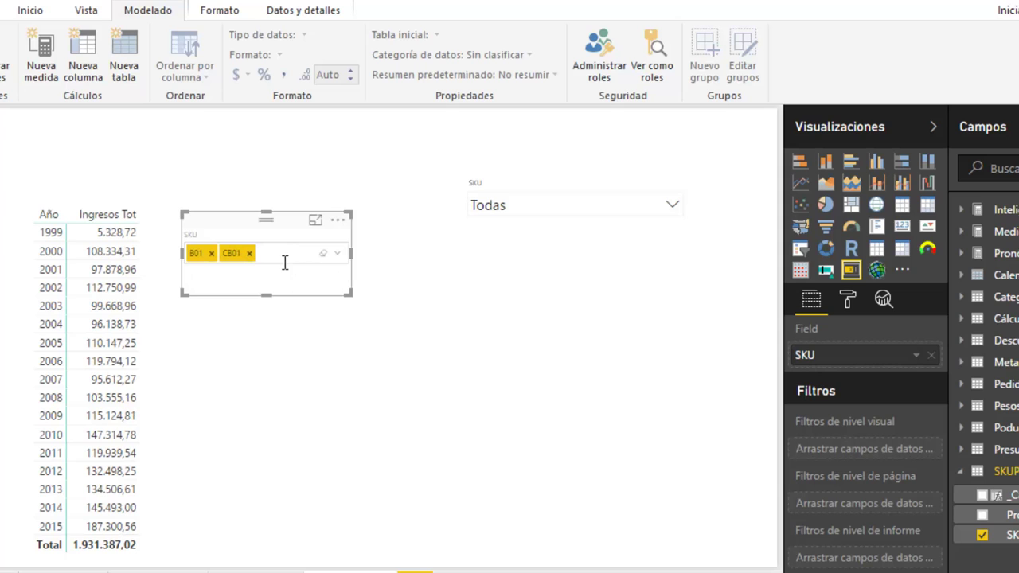
left_click(437, 394)
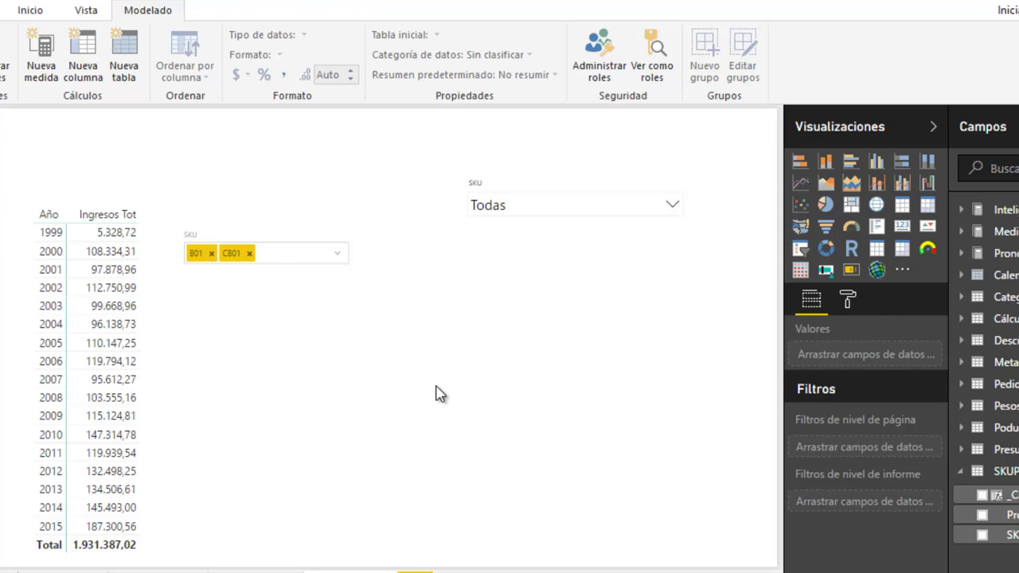
left_click(234, 222)
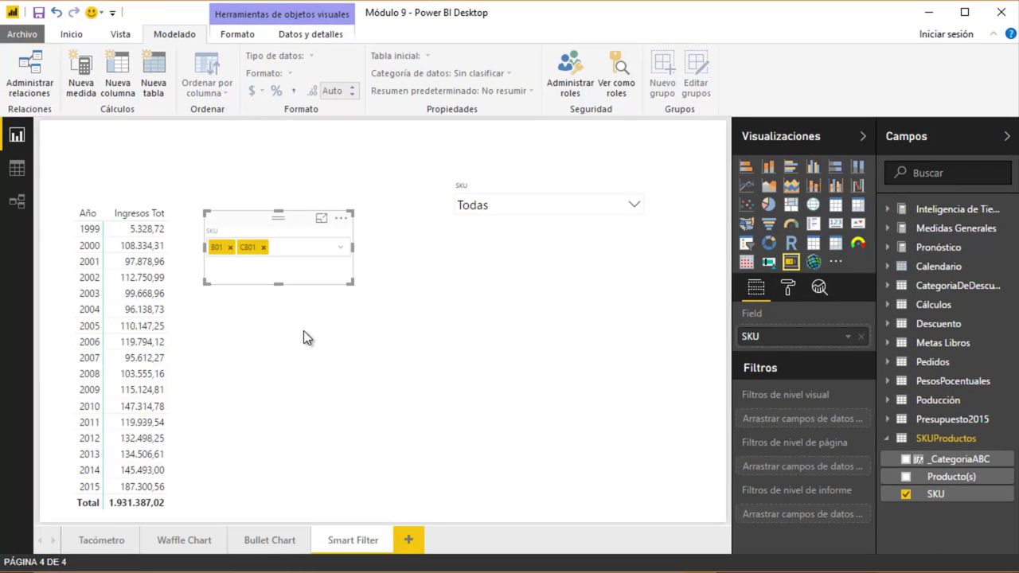
left_click(303, 330)
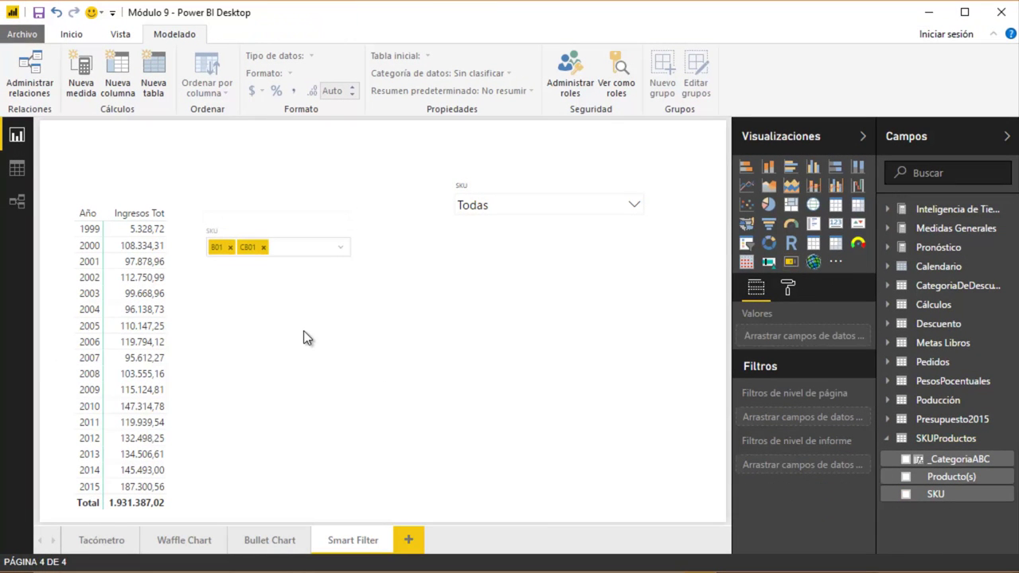